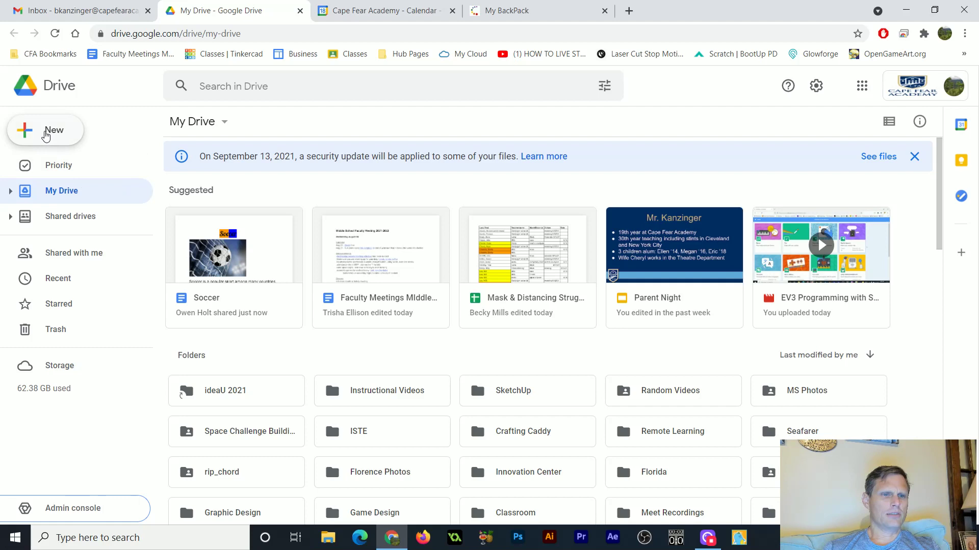
- In Drive, open the New menu and reveal the Google Drawings option under More
left_click(46, 134)
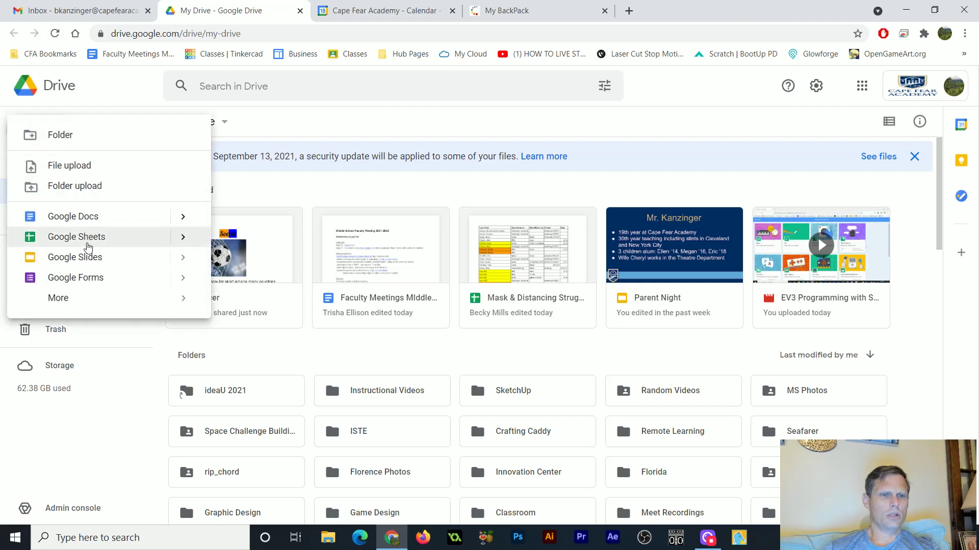
mouse_move(78, 299)
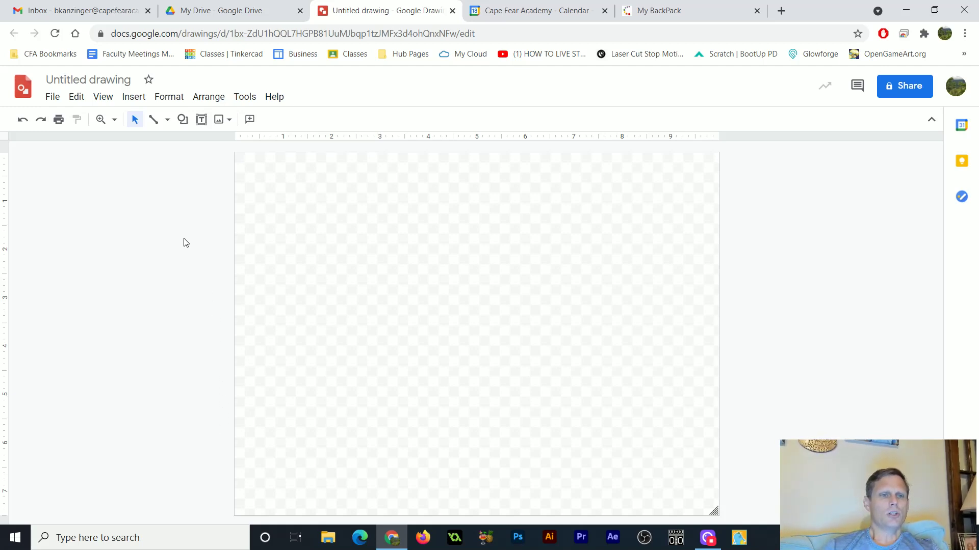
- Rename the untitled drawing to 'Test Poster'
left_click(94, 82)
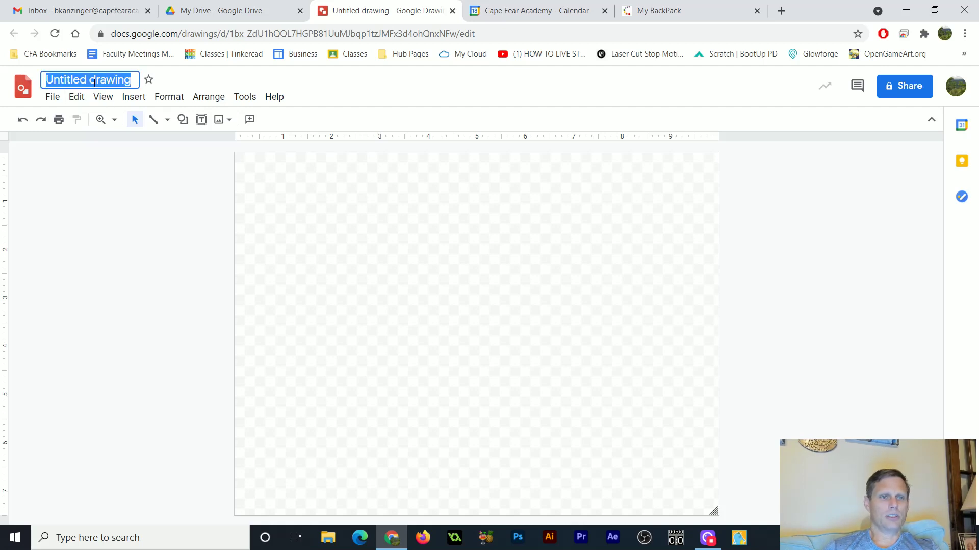
type("Test Poster")
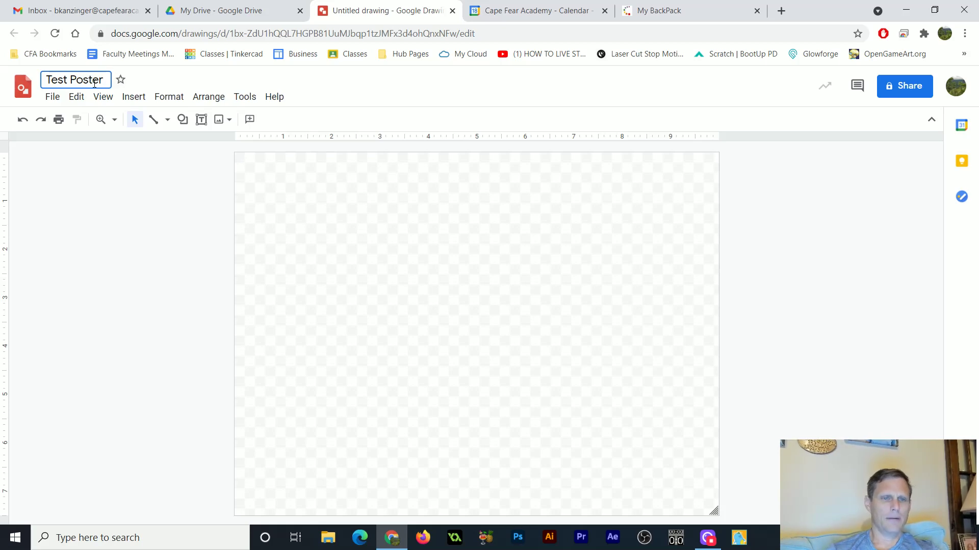
left_click(91, 193)
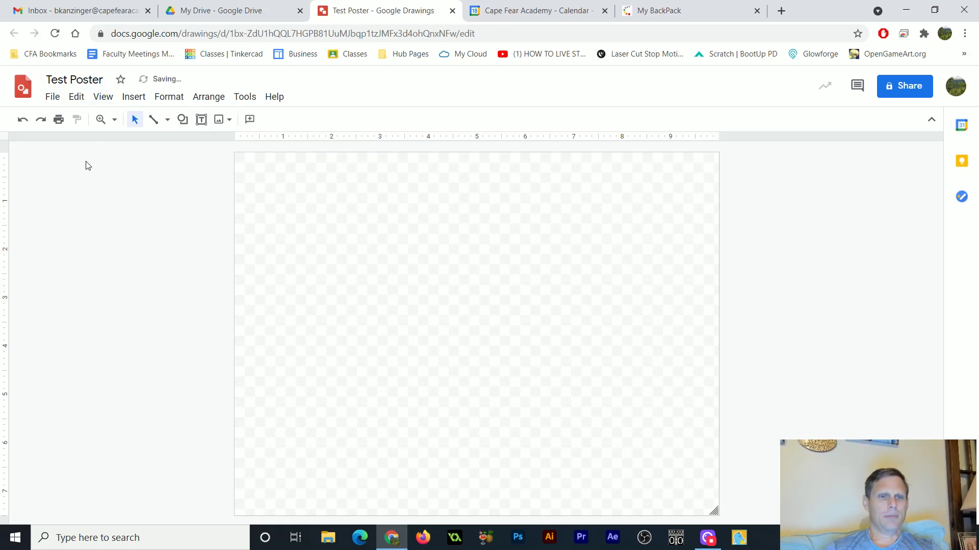
- Set the page size to a custom 24 × 18 inches
left_click(54, 97)
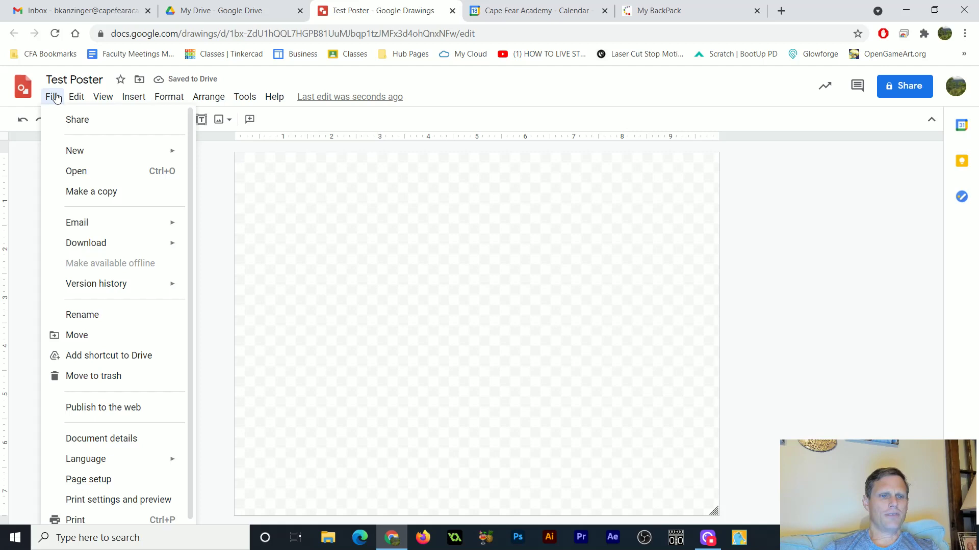
left_click(114, 482)
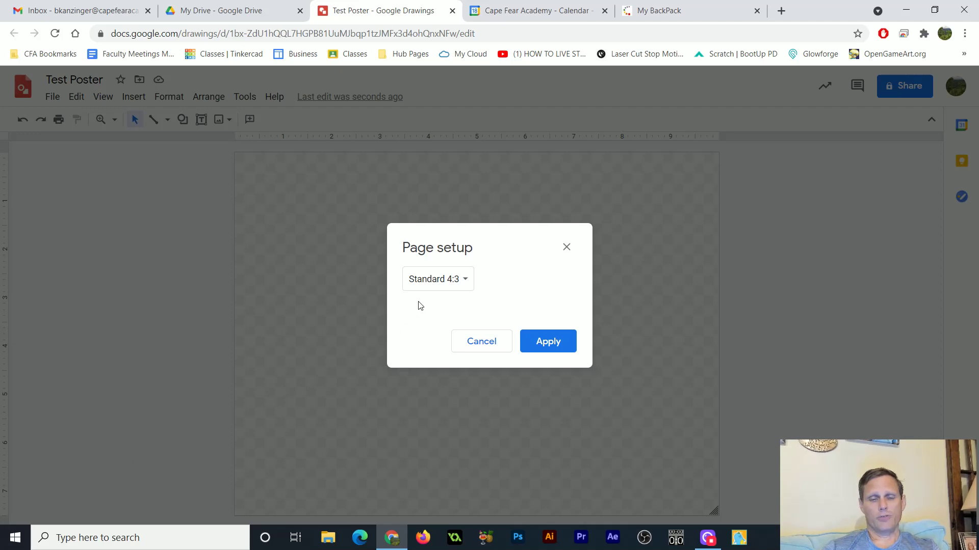
left_click(450, 285)
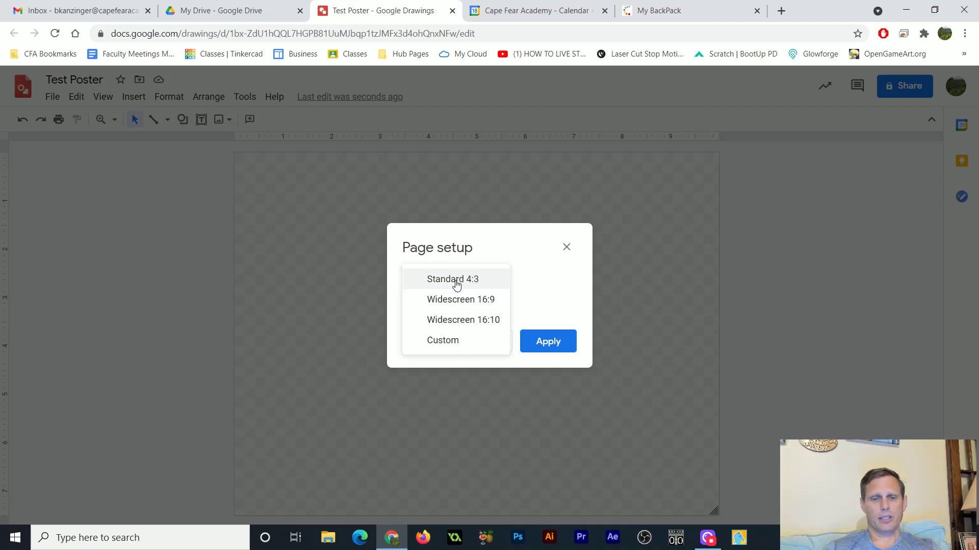
left_click(451, 342)
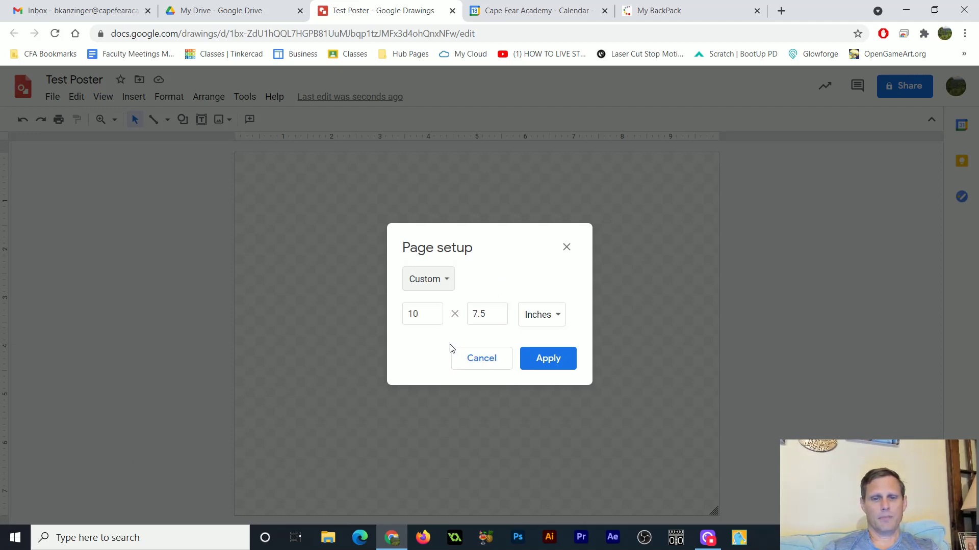
double_click(429, 317)
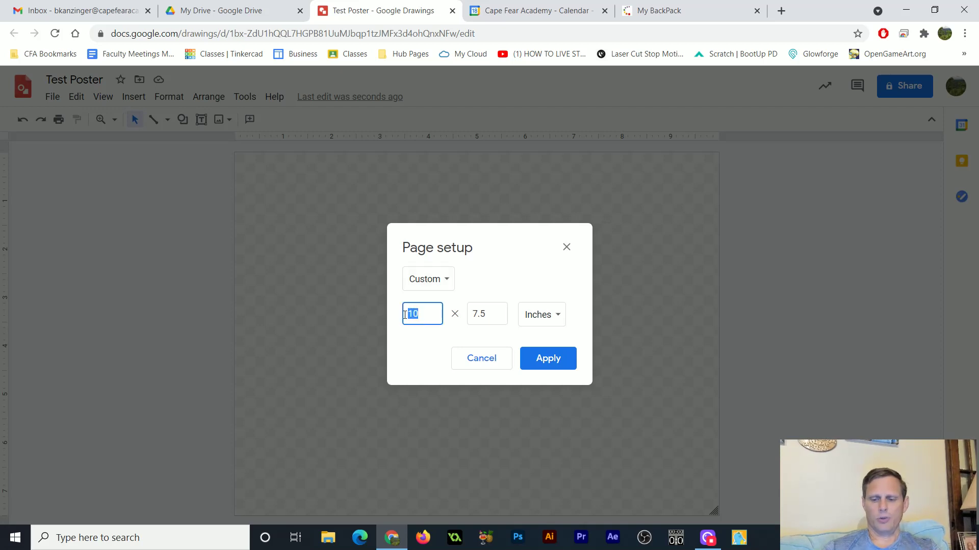
type("24")
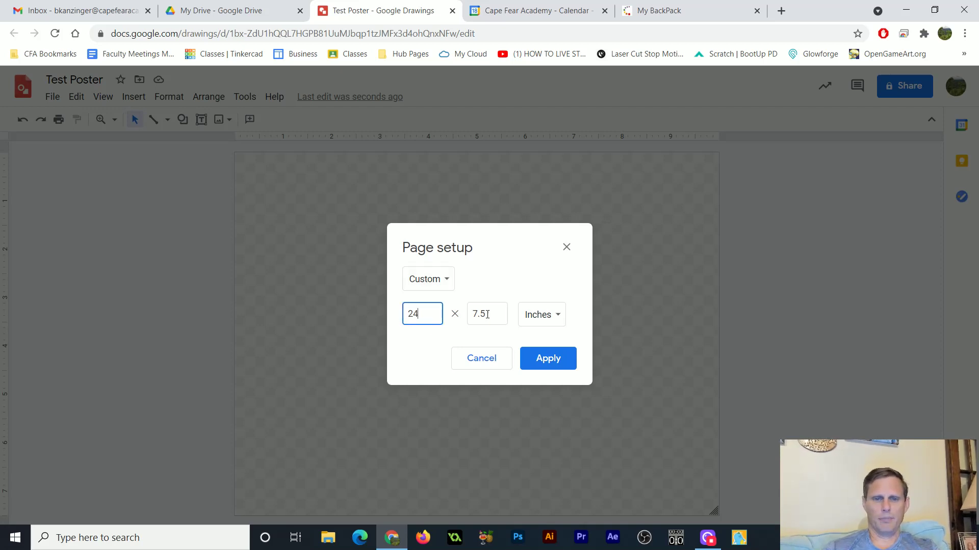
double_click(471, 315)
type("18")
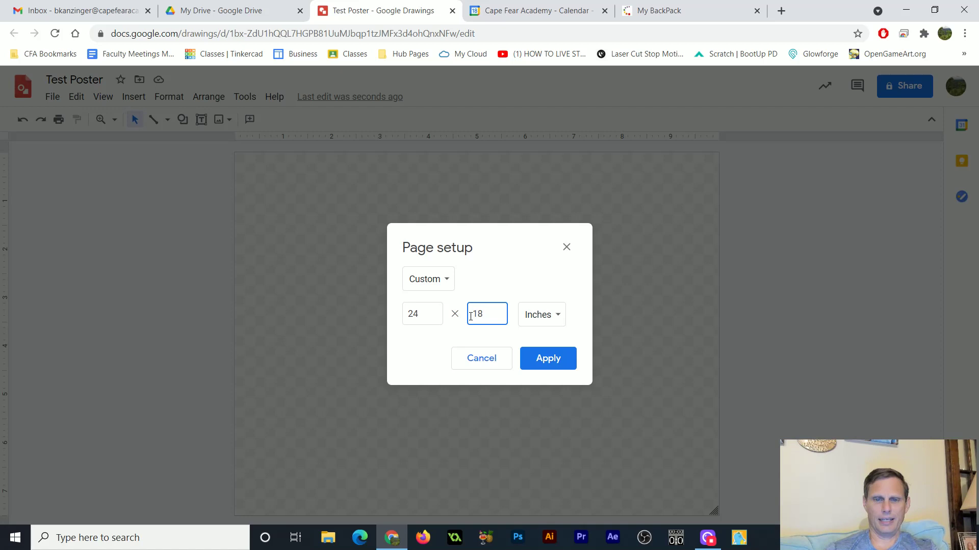
left_click(564, 359)
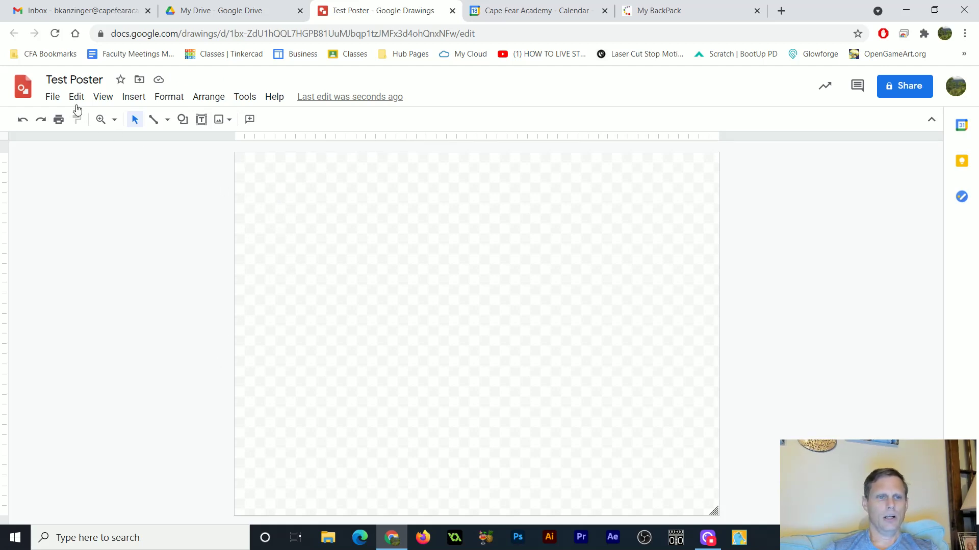
- Change the page to 18 inches wide by 24 inches high in Page setup
left_click(54, 98)
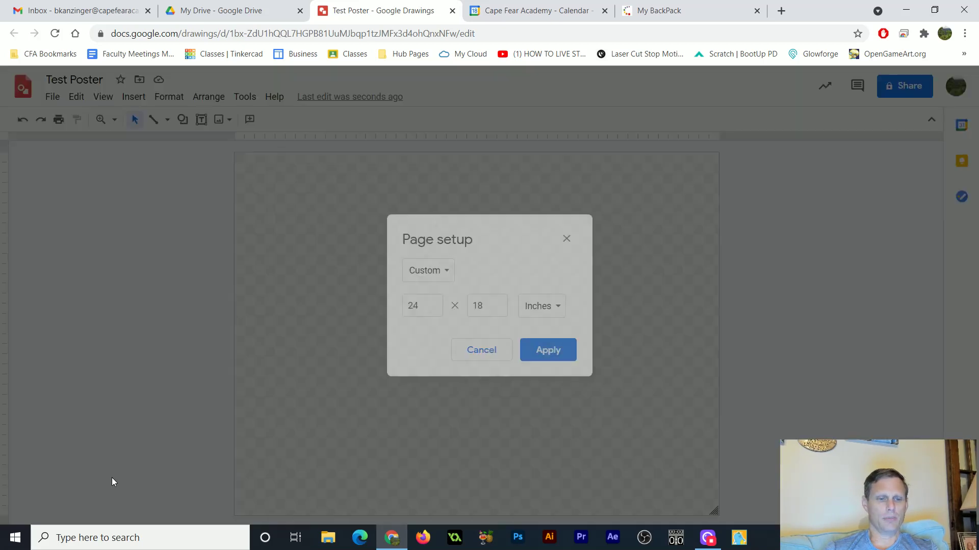
left_click(112, 478)
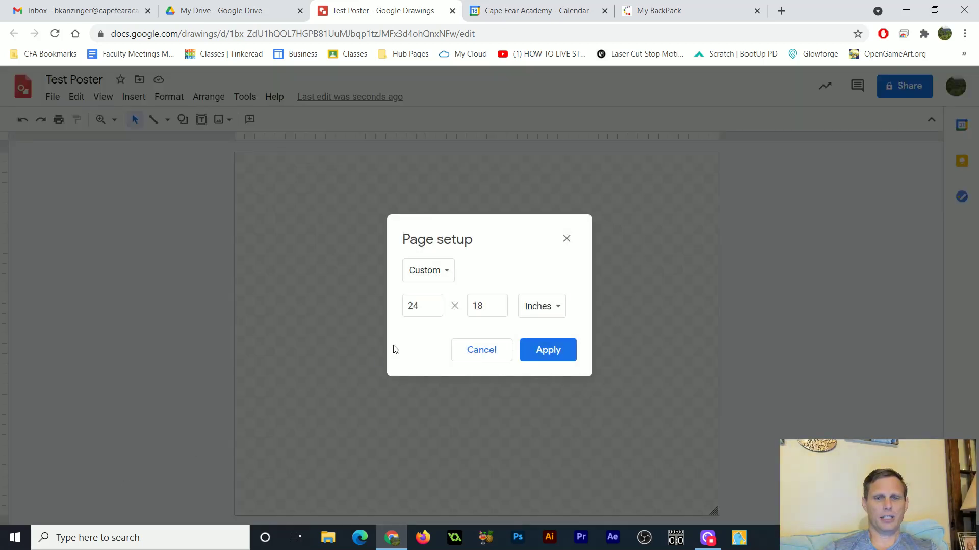
double_click(430, 310)
type("18")
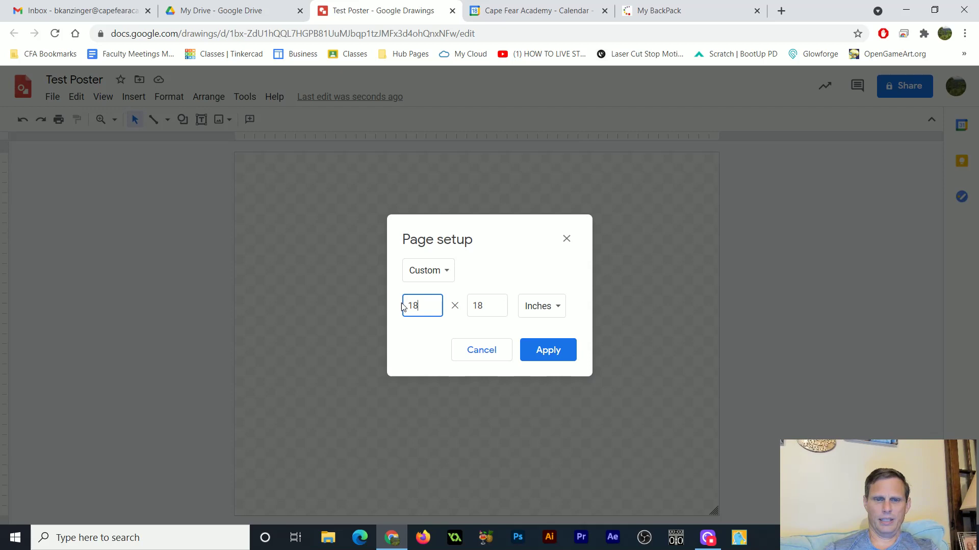
left_click(485, 306)
double_click(467, 308)
type("2")
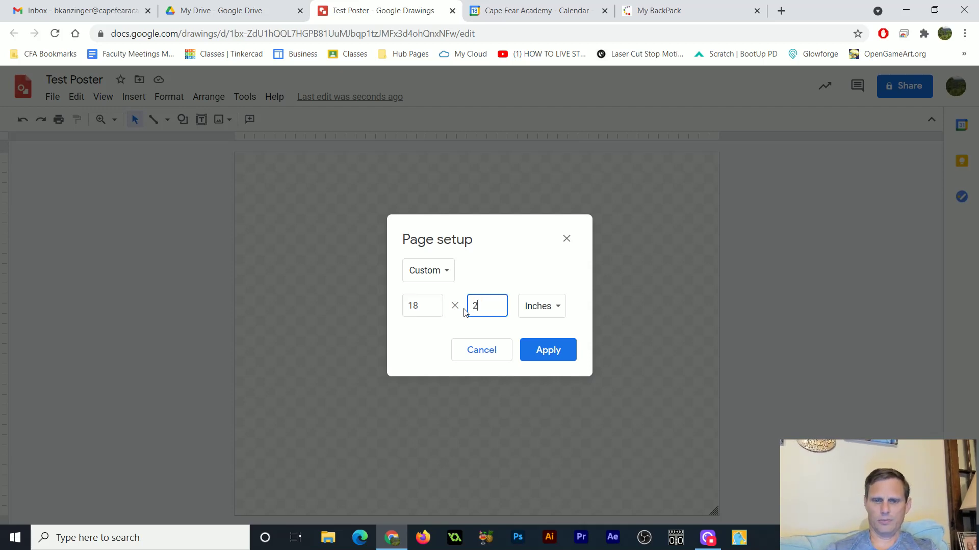
type("4")
left_click(565, 352)
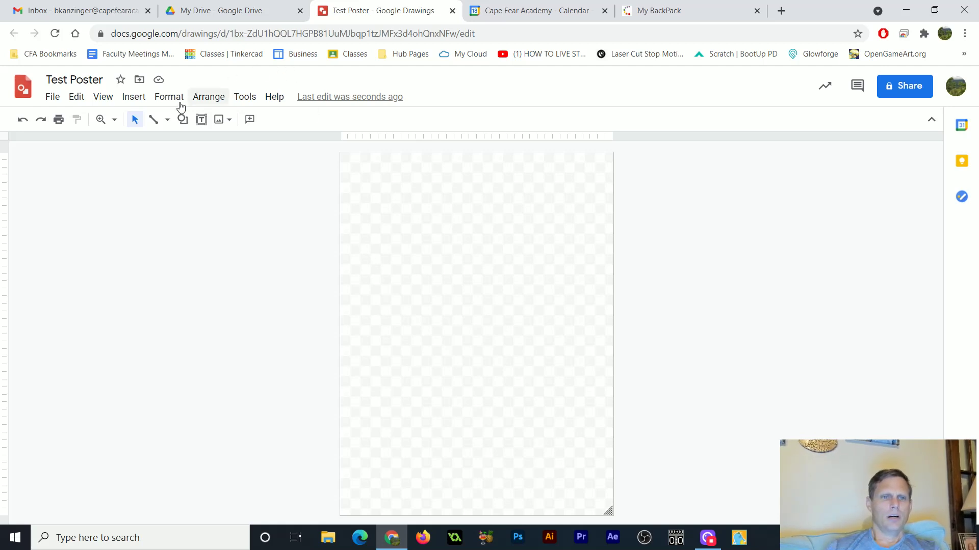
- Draw a straight diagonal line across the upper half of the page
left_click(154, 120)
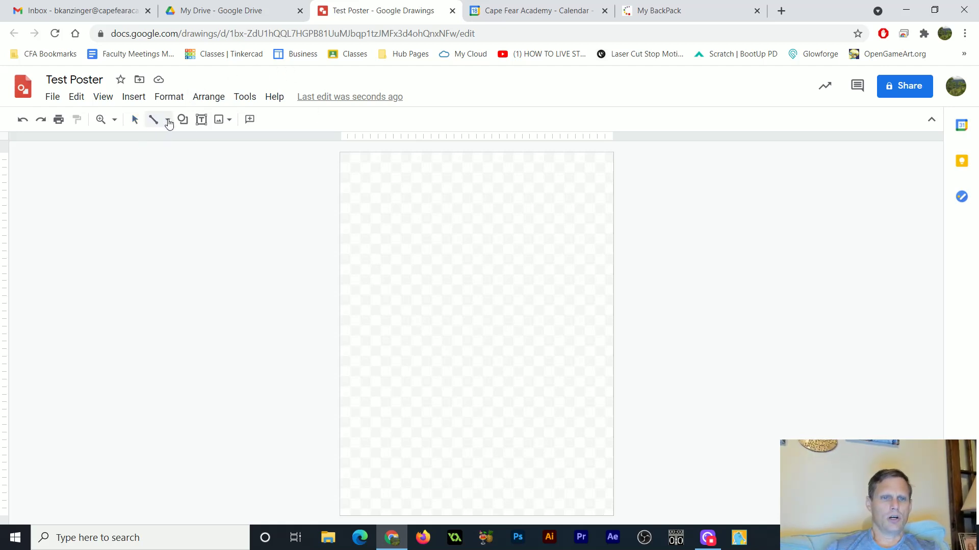
left_click(168, 121)
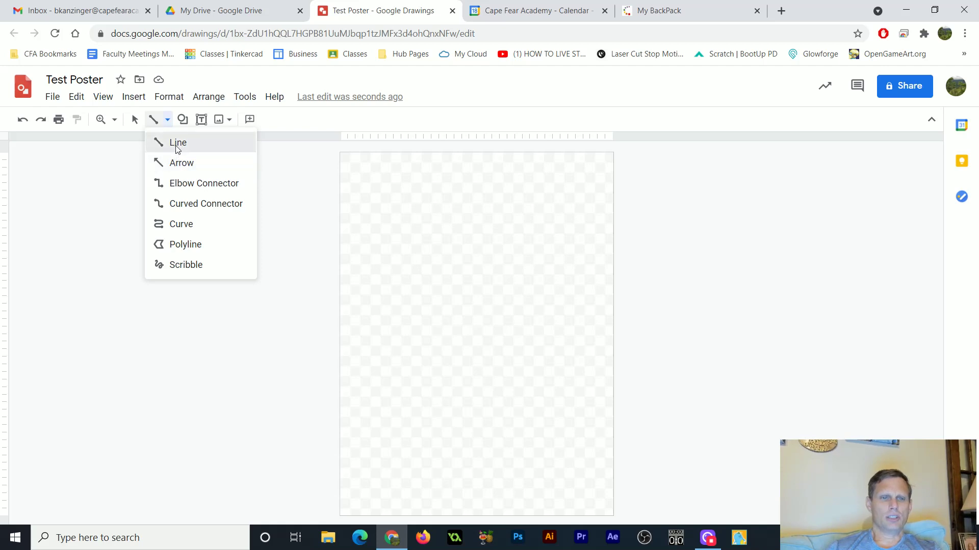
key("Escape")
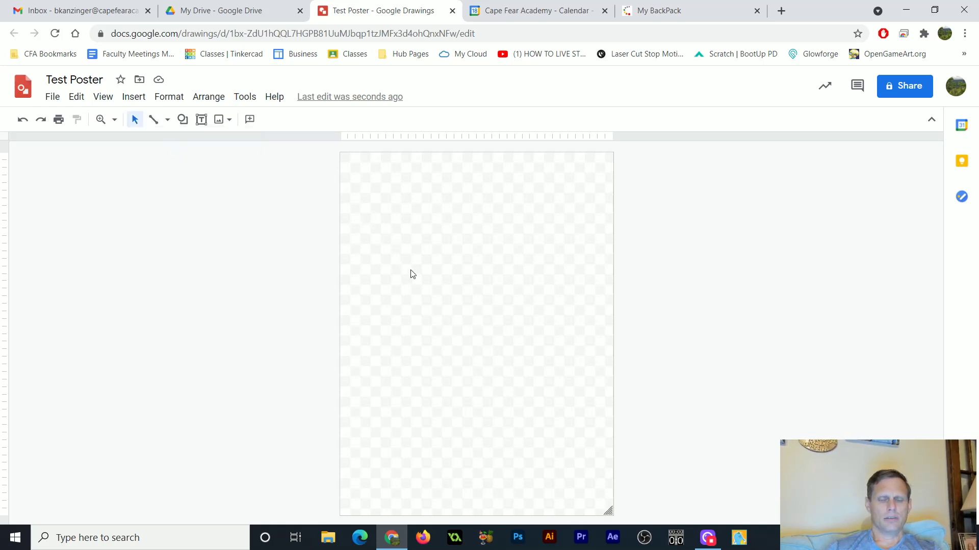
left_click_drag(522, 295, 439, 369)
left_click(153, 120)
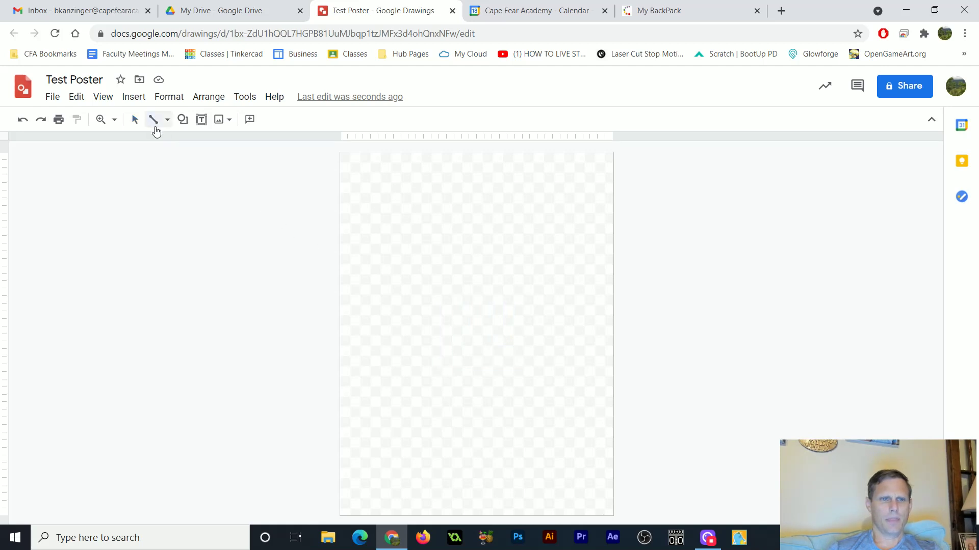
left_click(153, 122)
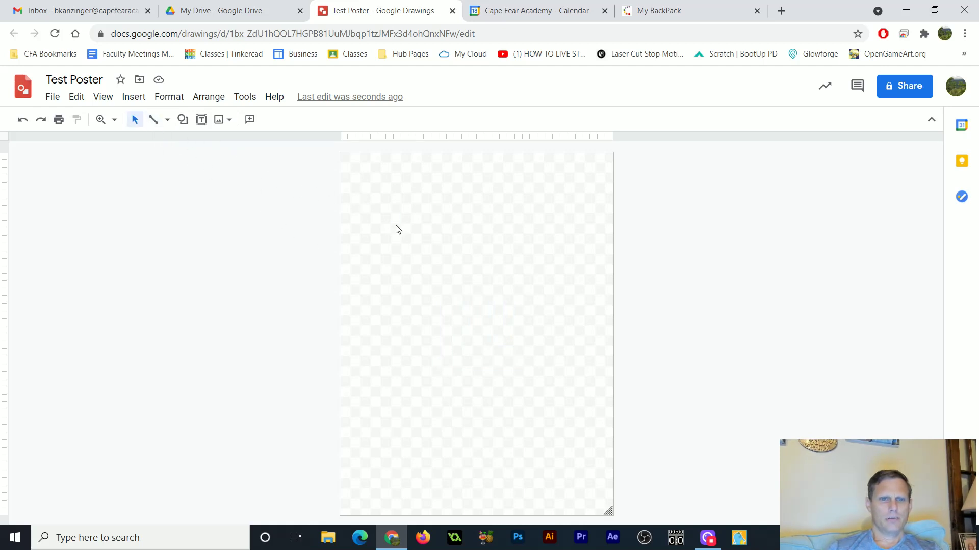
left_click(153, 120)
mouse_move(356, 204)
left_mouse_down()
mouse_move(479, 350)
mouse_move(522, 363)
left_mouse_up()
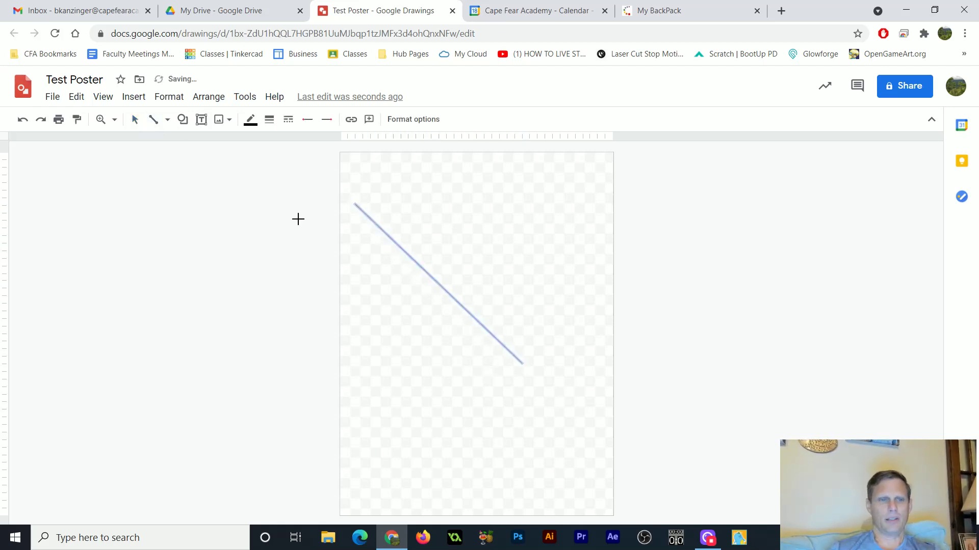
- Try the Curve tool with several bend points, then abandon the unfinished curve
left_click(167, 121)
left_click(179, 233)
left_click(392, 431)
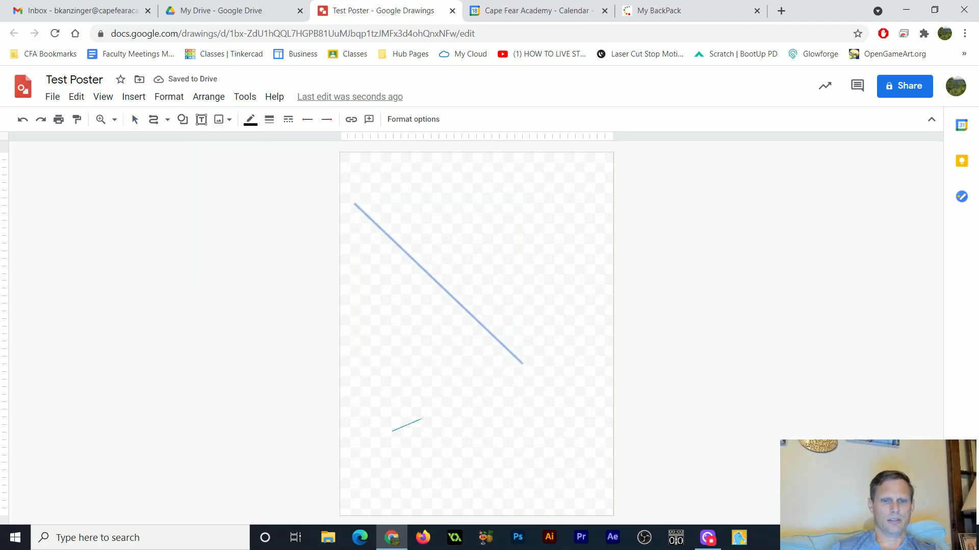
left_click(535, 370)
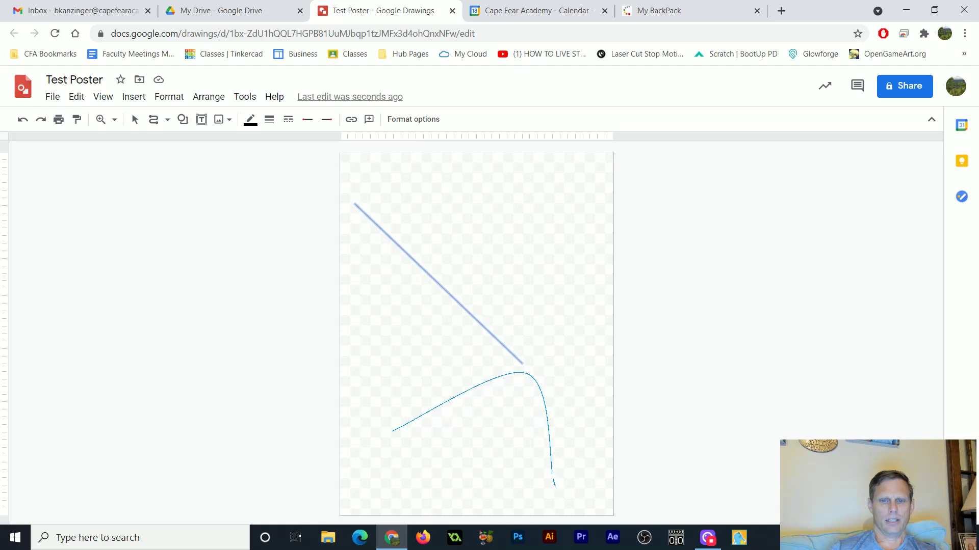
left_click(551, 479)
left_click(575, 387)
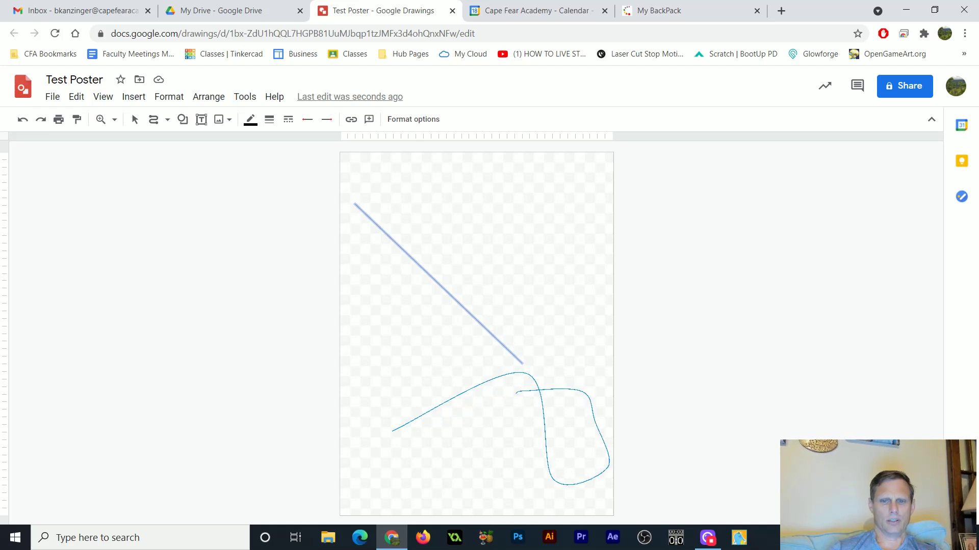
left_click(484, 426)
left_click(540, 426)
left_click(475, 390)
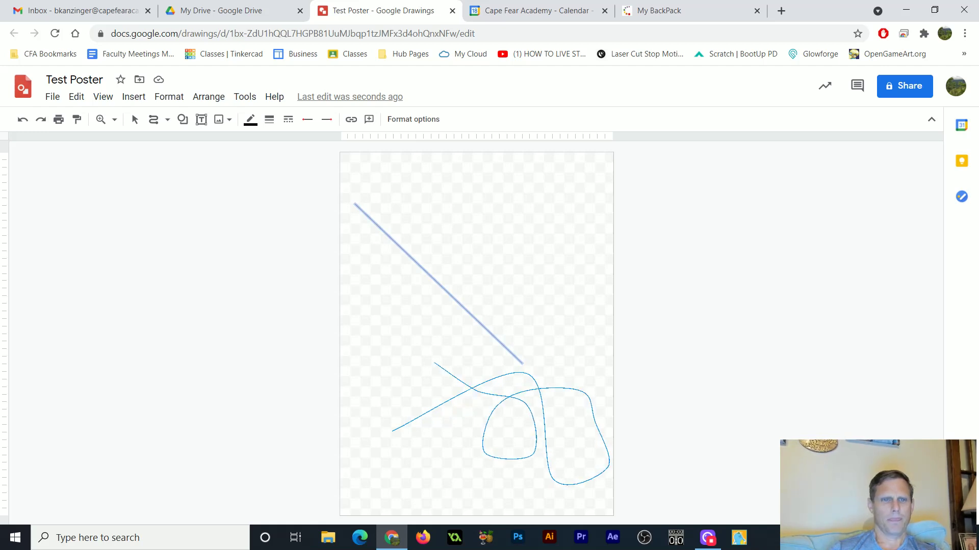
key("Escape")
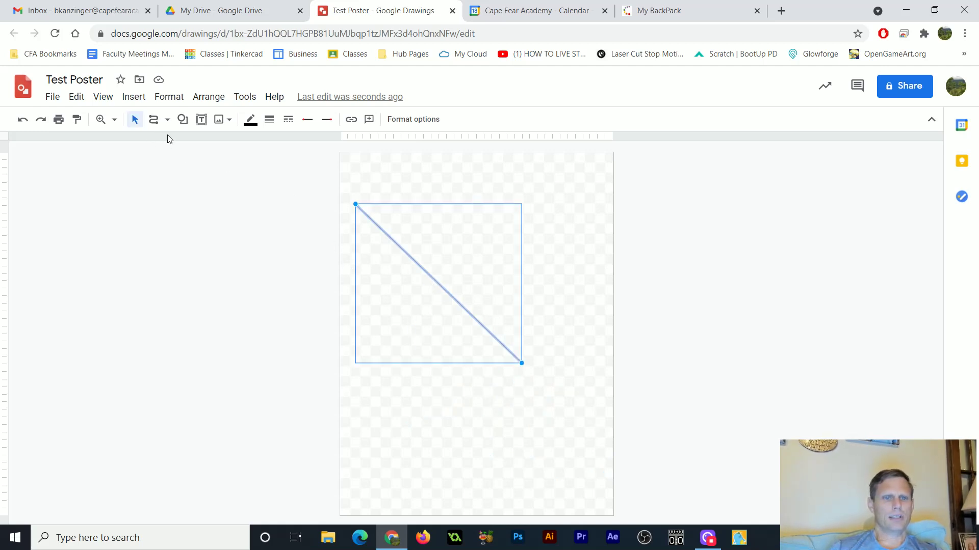
left_click(180, 122)
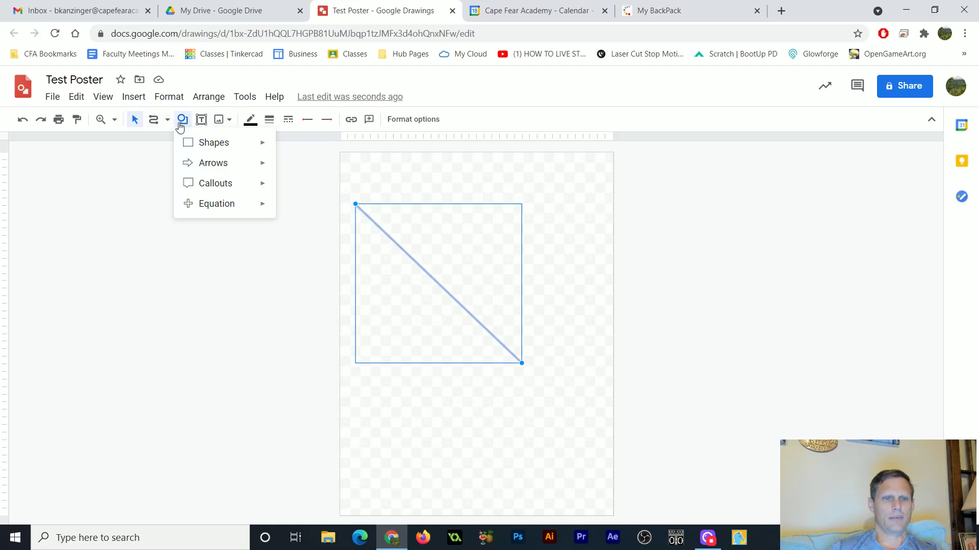
mouse_move(197, 141)
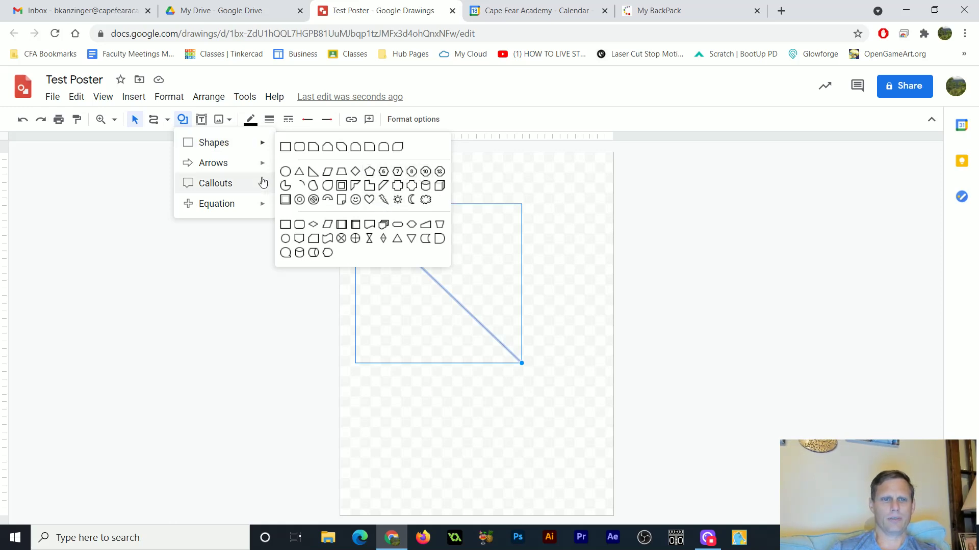
mouse_move(254, 169)
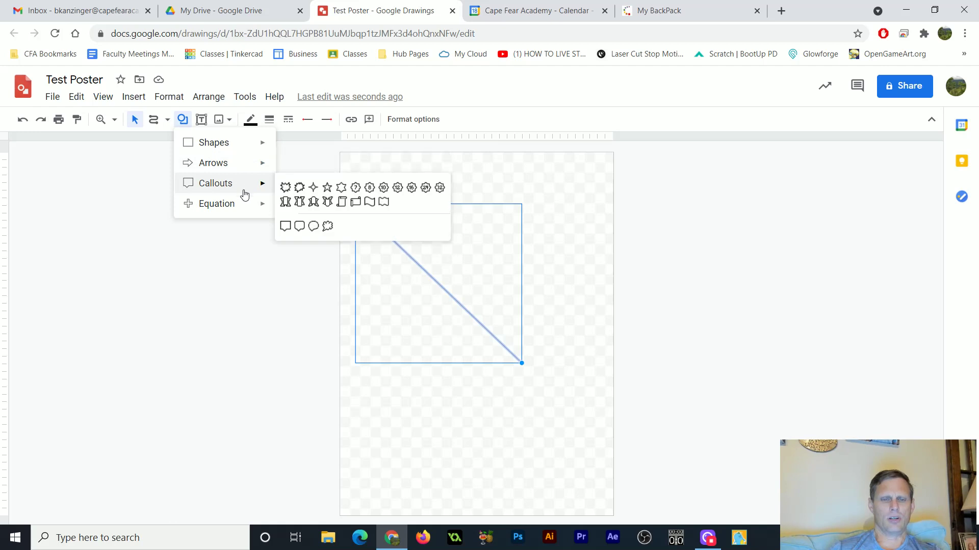
mouse_move(240, 212)
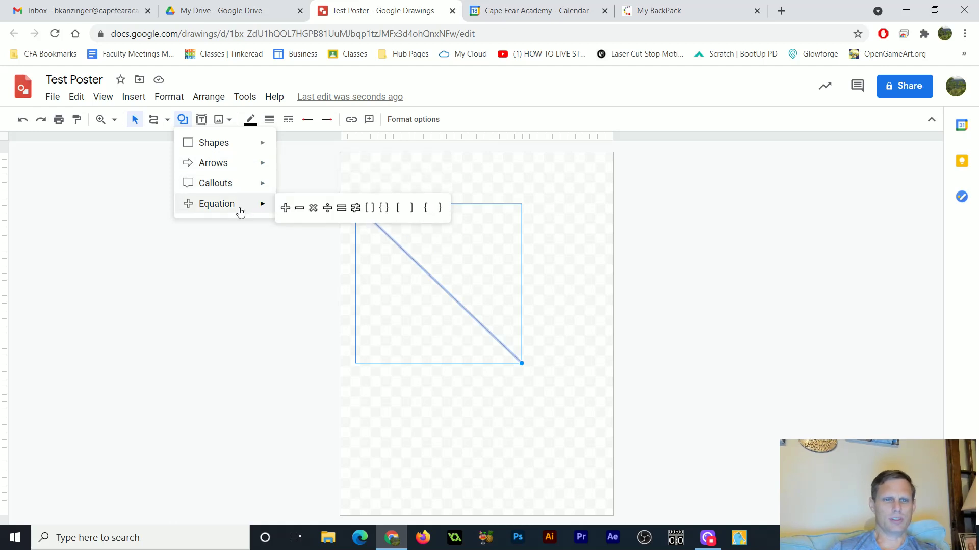
- Draw a text box near the top of the poster and raise its font size to 25
left_click(203, 121)
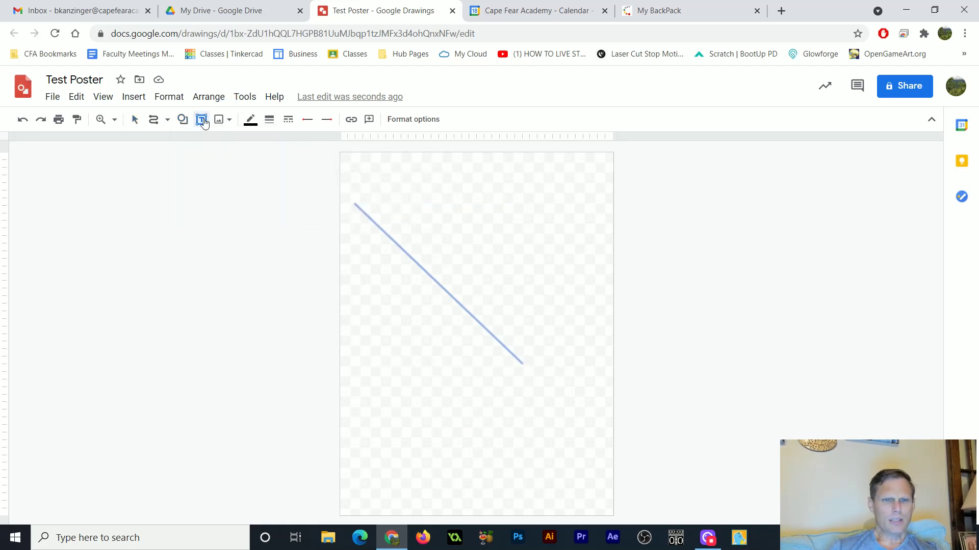
left_click_drag(399, 171, 539, 243)
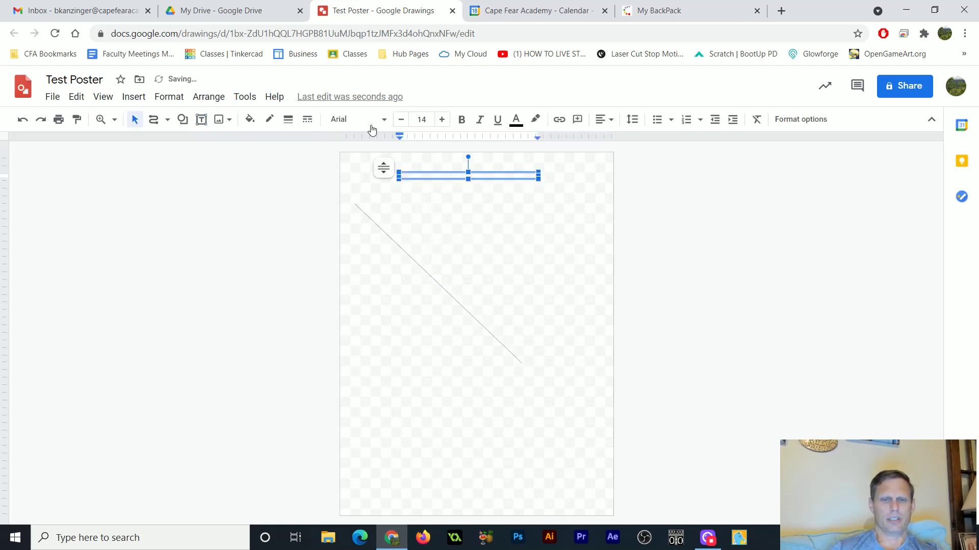
left_click(442, 119)
left_click(442, 119)
left_click(442, 119)
left_click(442, 119)
left_click(442, 119)
left_click(442, 119)
left_click(442, 119)
left_click(443, 122)
left_click(443, 122)
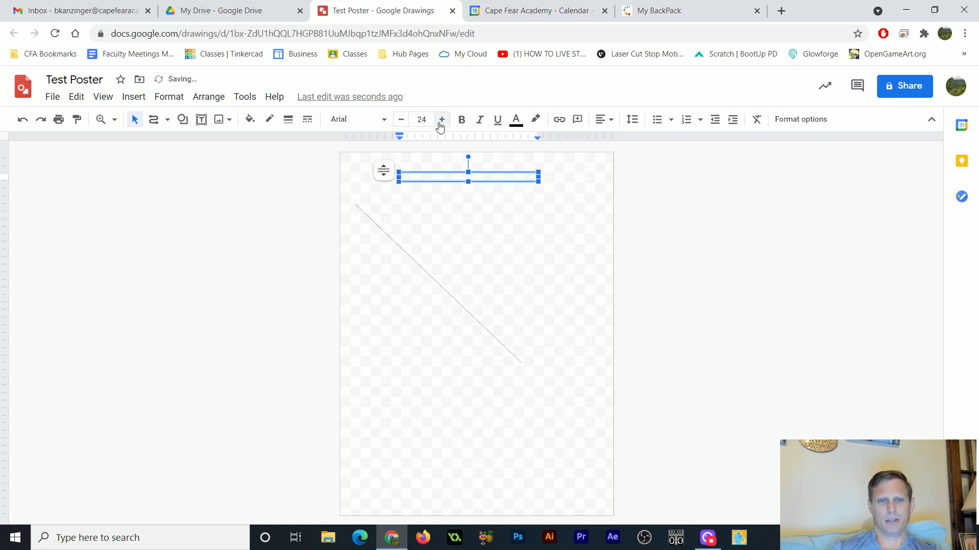
left_click(443, 123)
left_click(444, 122)
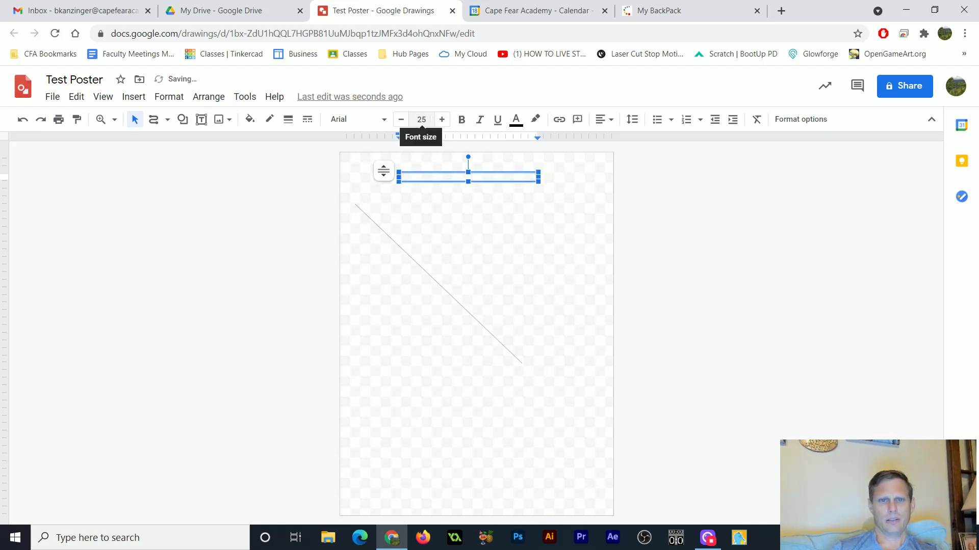
- Set the text box font size to 36, then reselect it and try stretching it taller
left_click(431, 121)
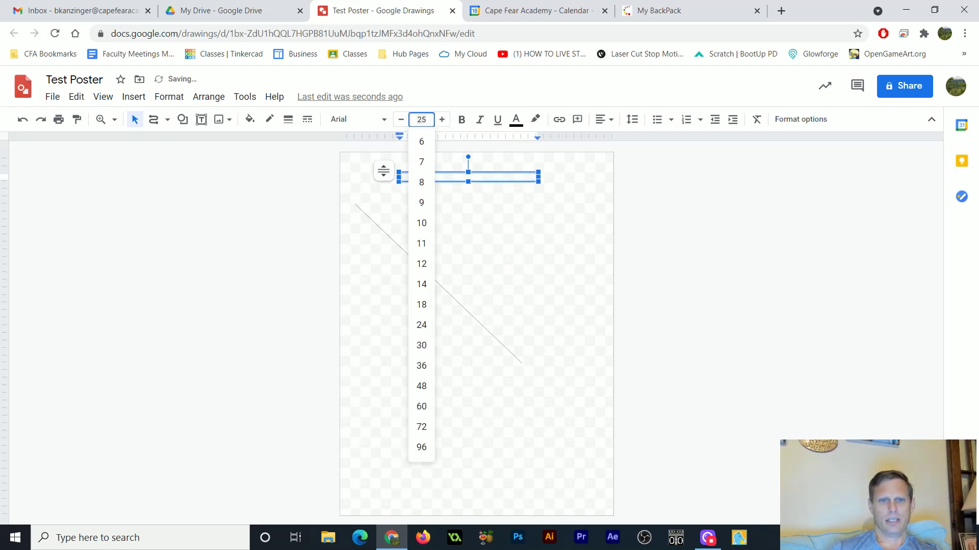
left_click(422, 363)
left_click(423, 121)
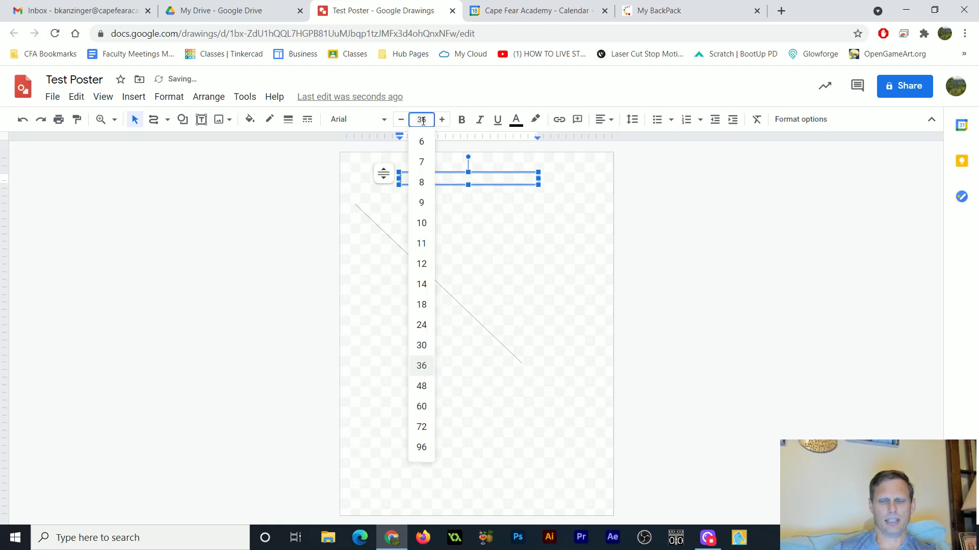
left_click(463, 212)
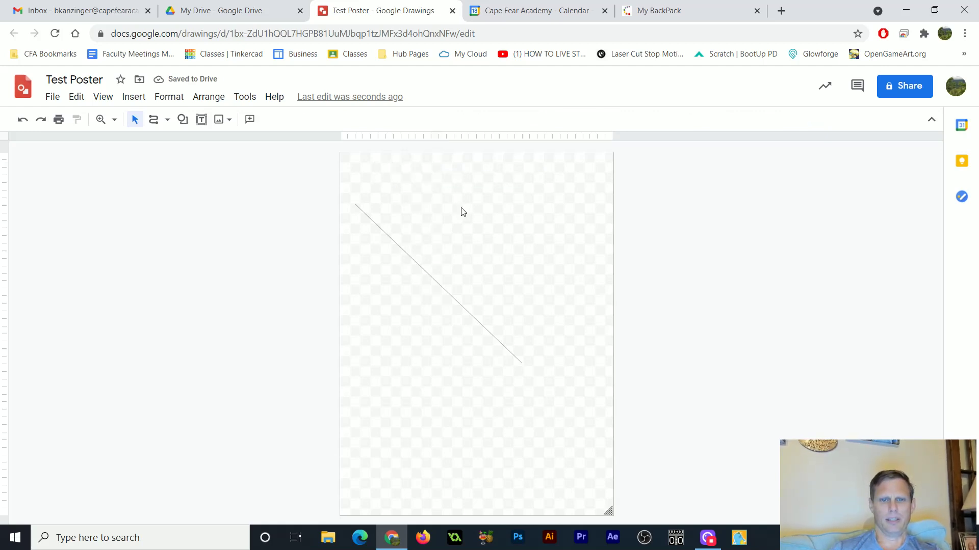
left_click(399, 172)
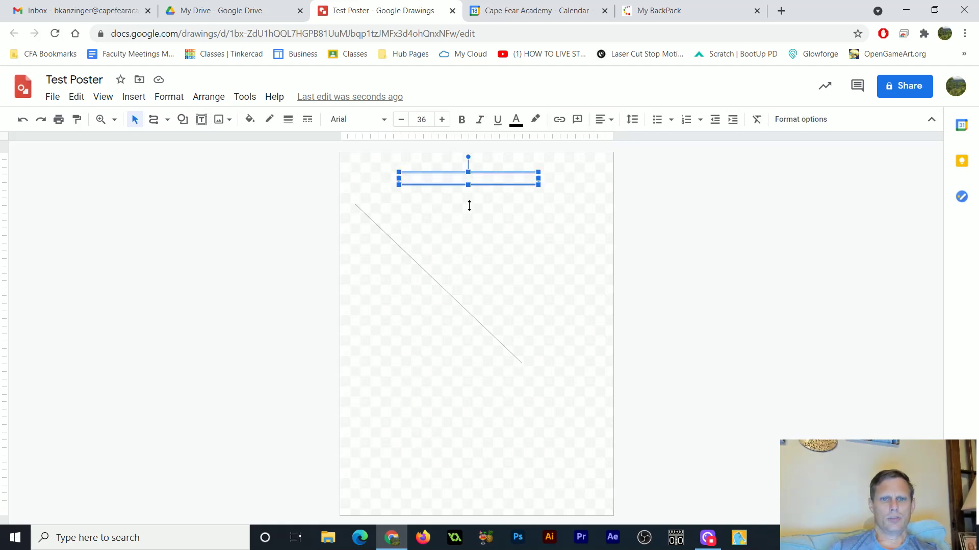
left_click_drag(469, 205, 472, 227)
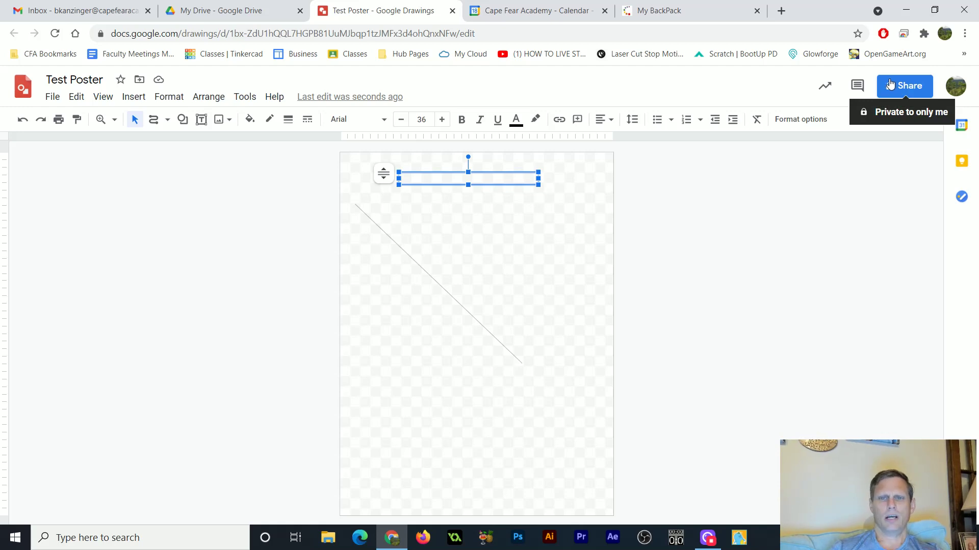
left_click(578, 120)
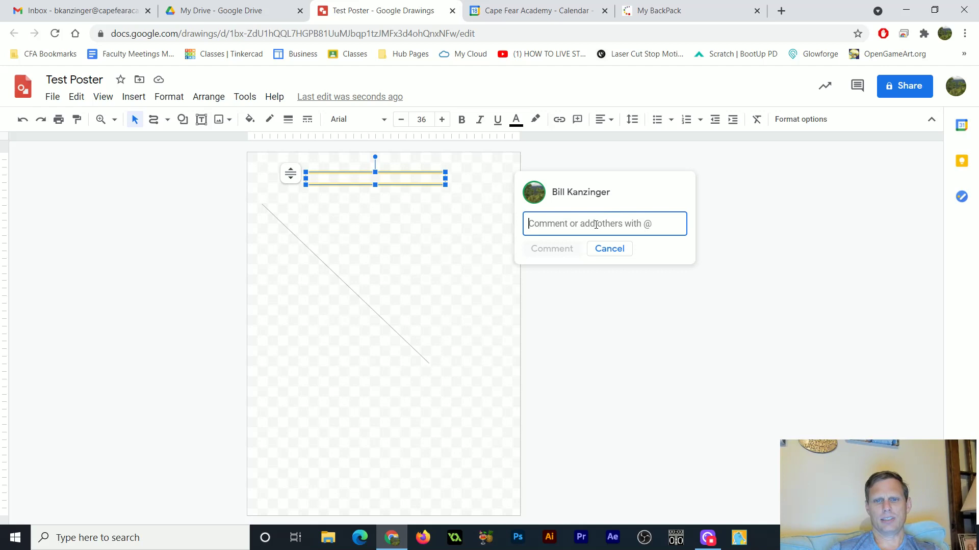
type("F")
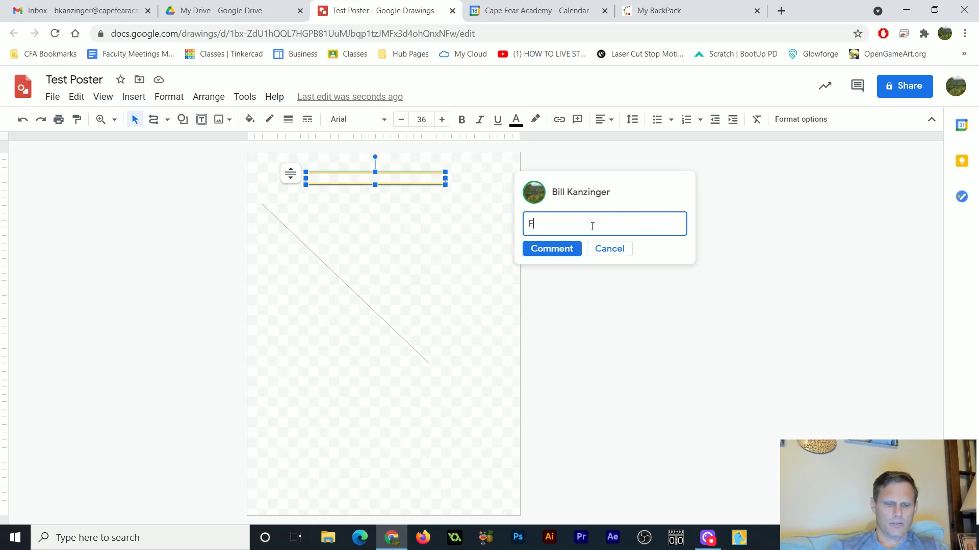
type("ind a picture")
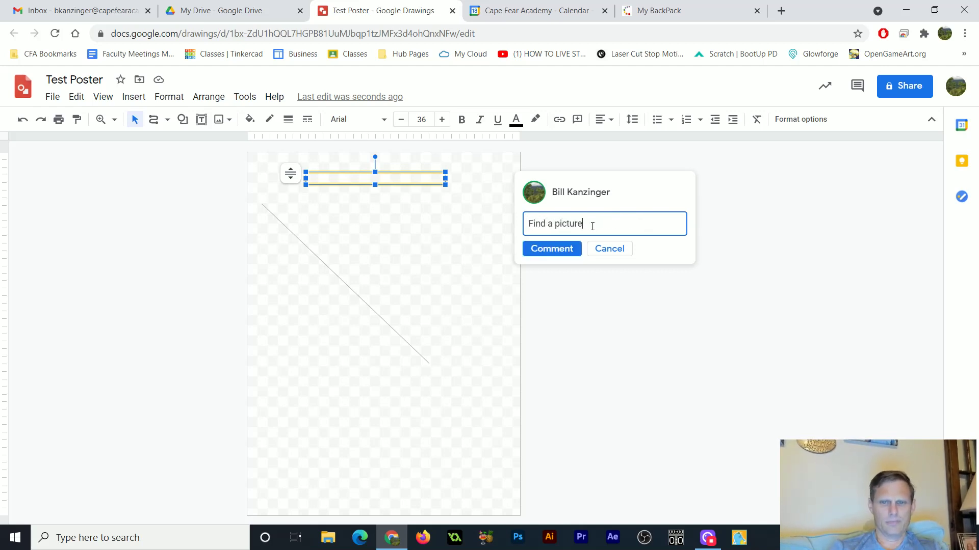
type(" of a dog for here")
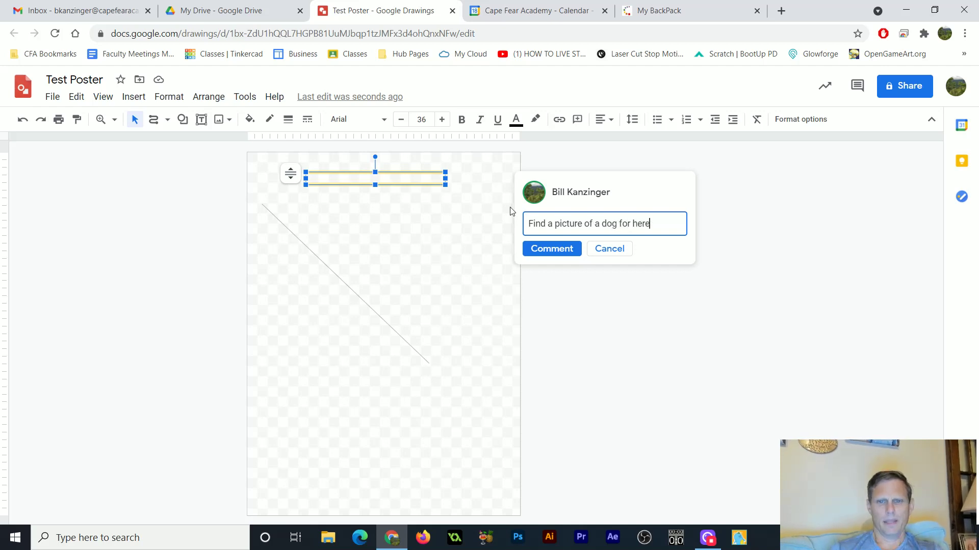
left_click(550, 257)
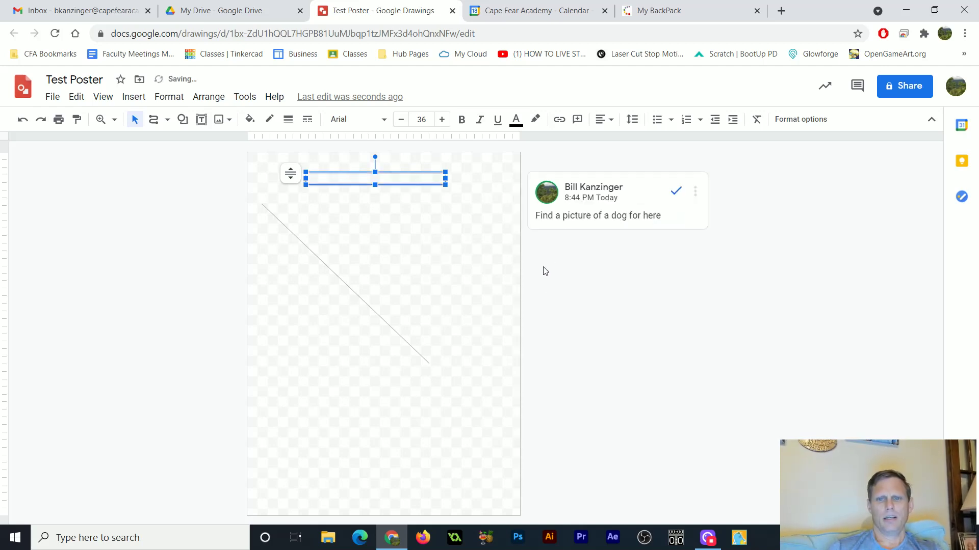
left_click(696, 192)
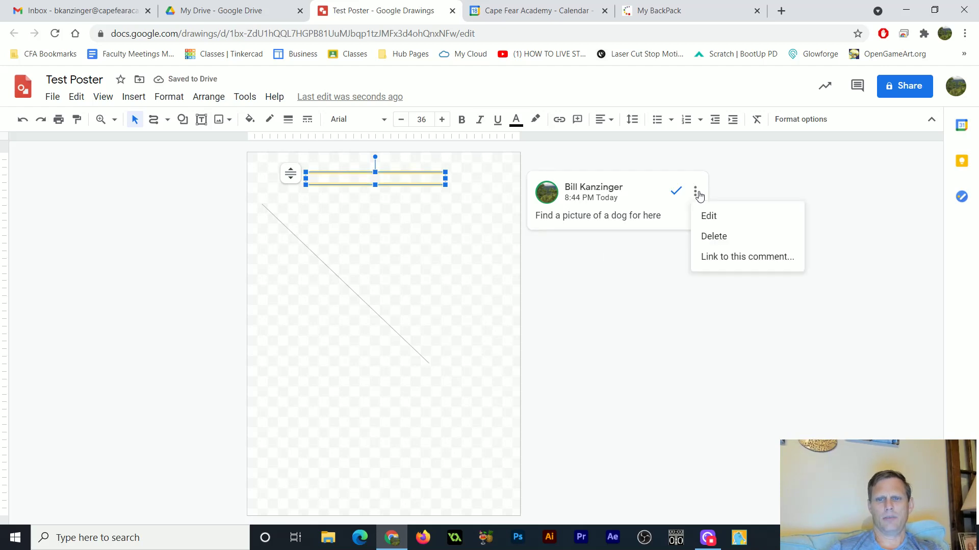
left_click(716, 236)
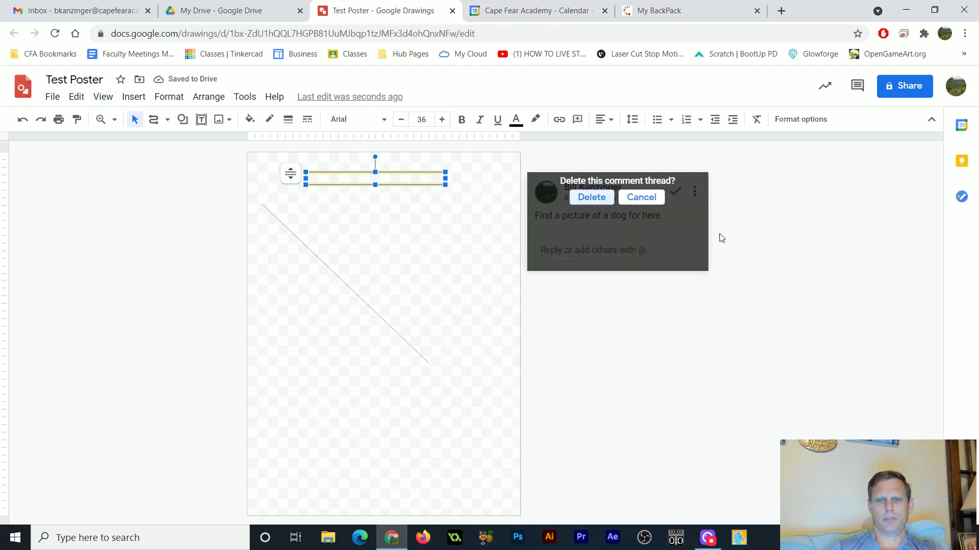
left_click(586, 199)
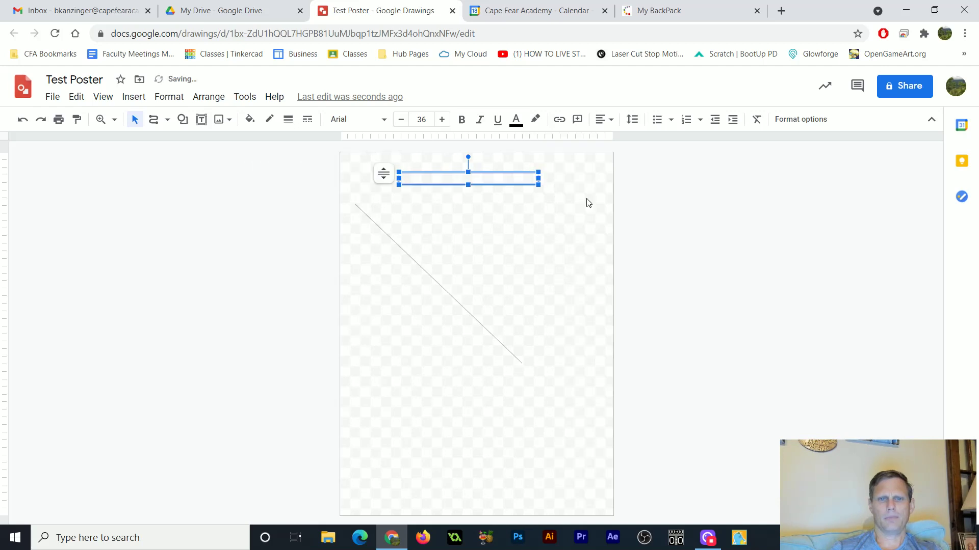
- Insert the first puppy photo from a web image search for 'dog'
left_click(224, 122)
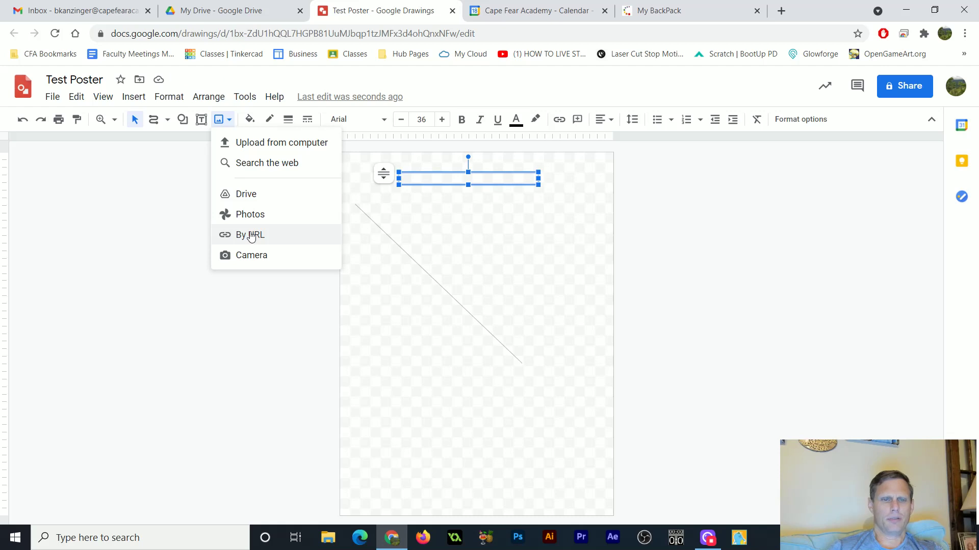
left_click(268, 164)
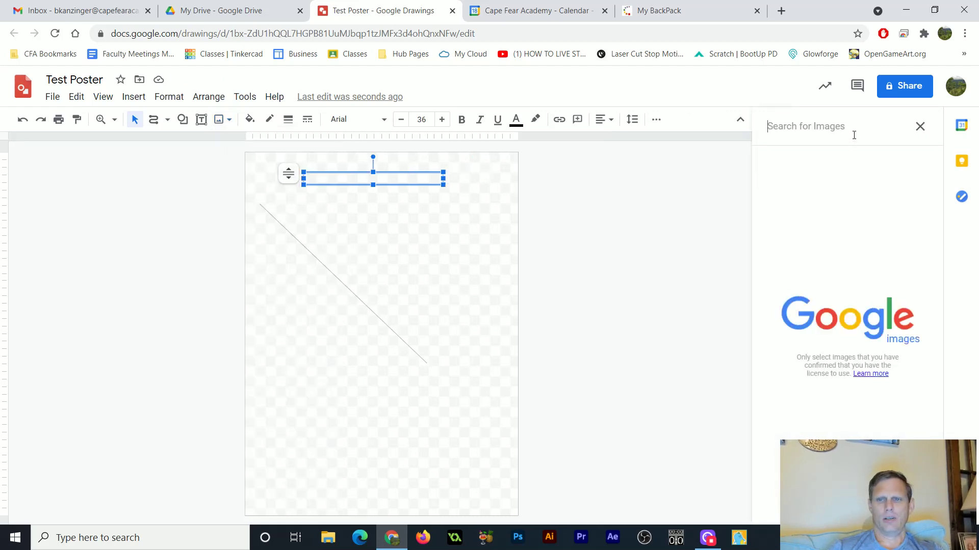
type("dog")
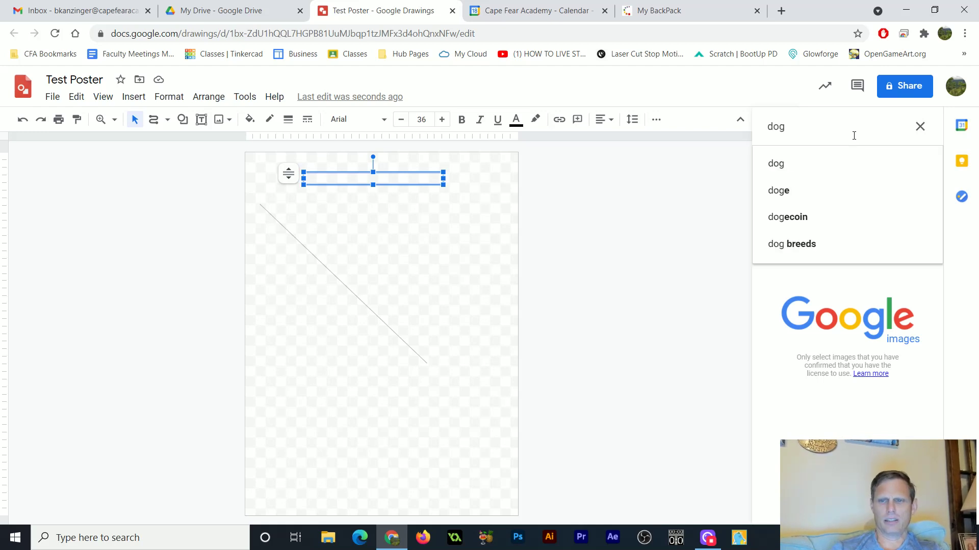
key("Return")
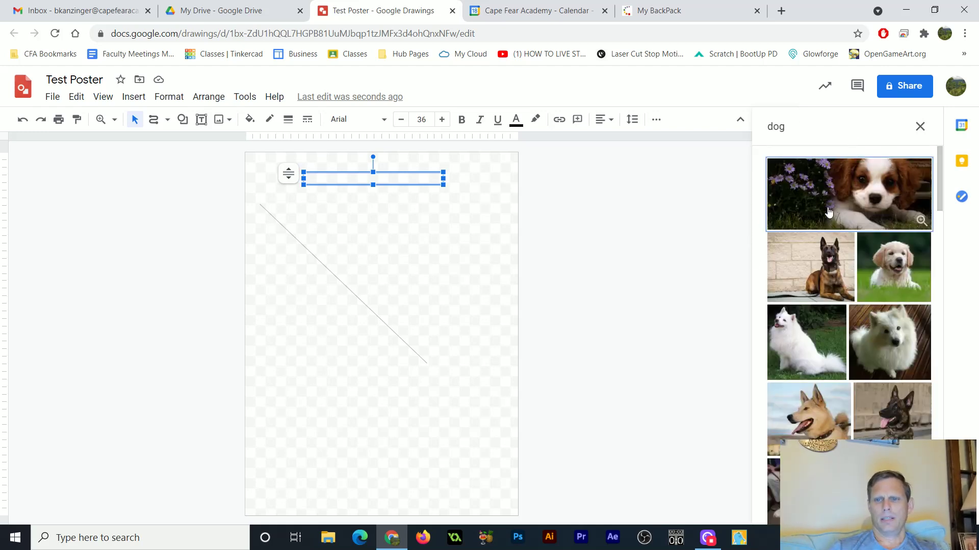
left_click(829, 213)
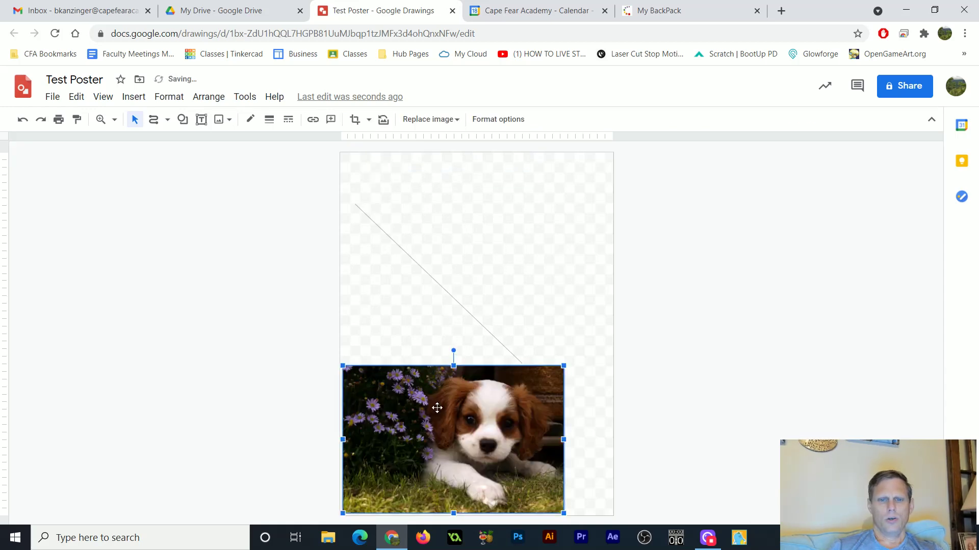
- Move the puppy photo into the upper half, shrink it slightly, and undo a trial rotation
left_click_drag(437, 408, 472, 247)
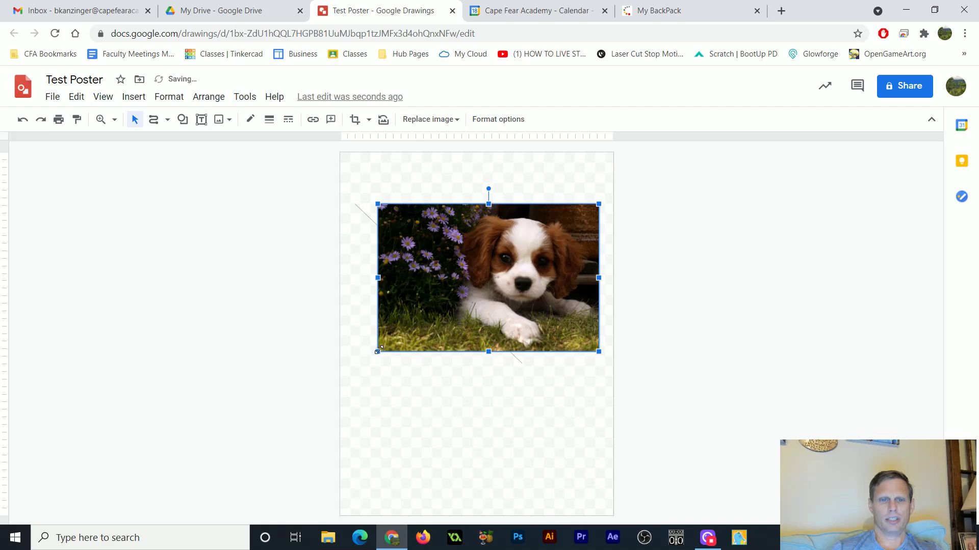
mouse_move(378, 351)
left_mouse_down()
mouse_move(316, 384)
mouse_move(391, 347)
mouse_move(384, 351)
left_mouse_up()
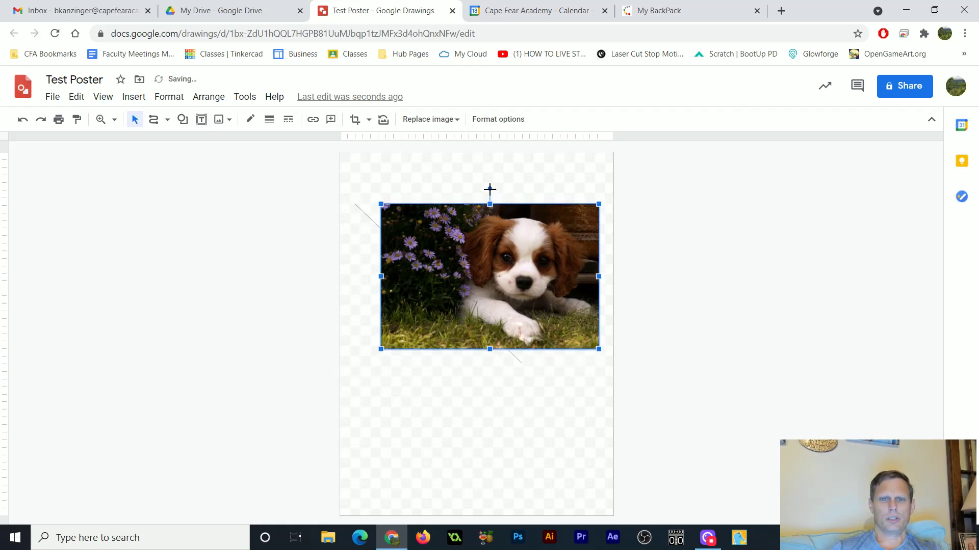
left_click_drag(489, 189, 547, 223)
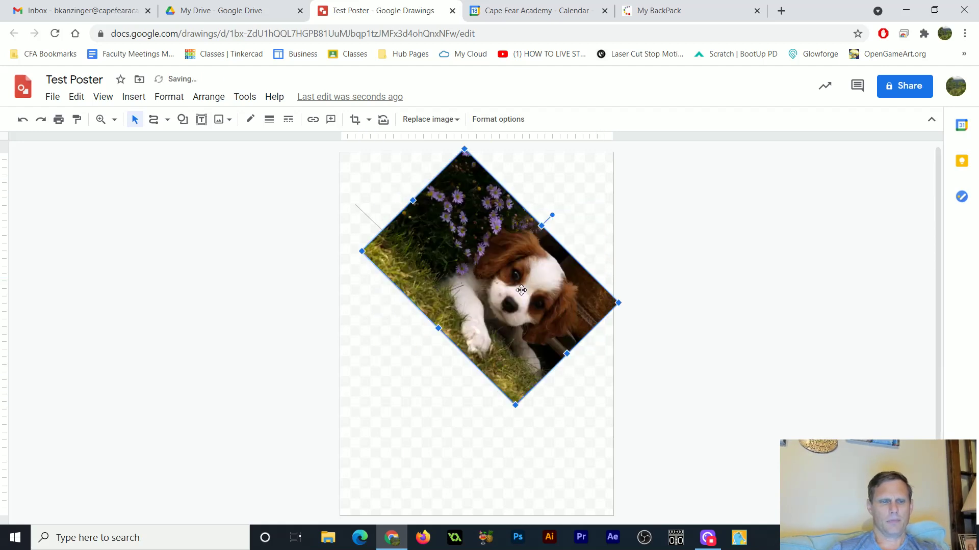
left_click(22, 120)
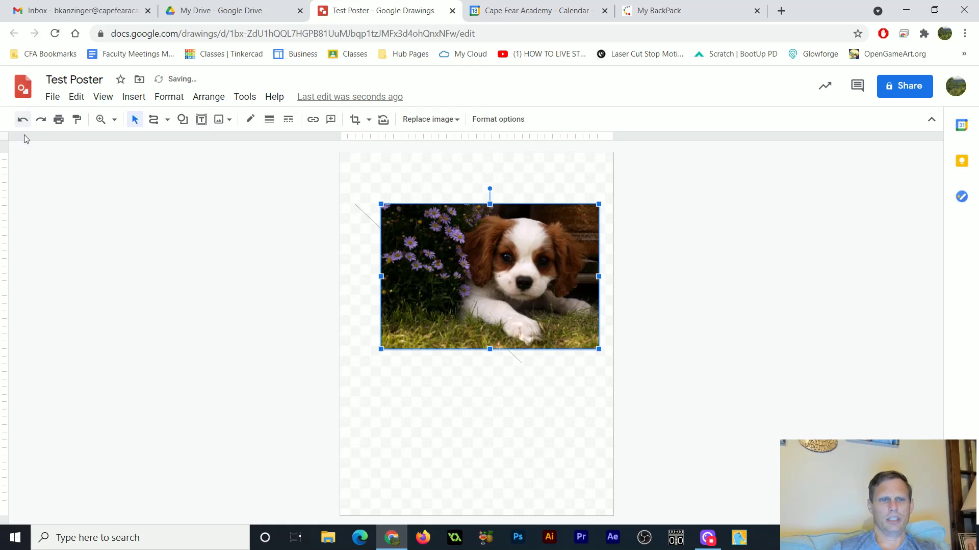
left_click(499, 121)
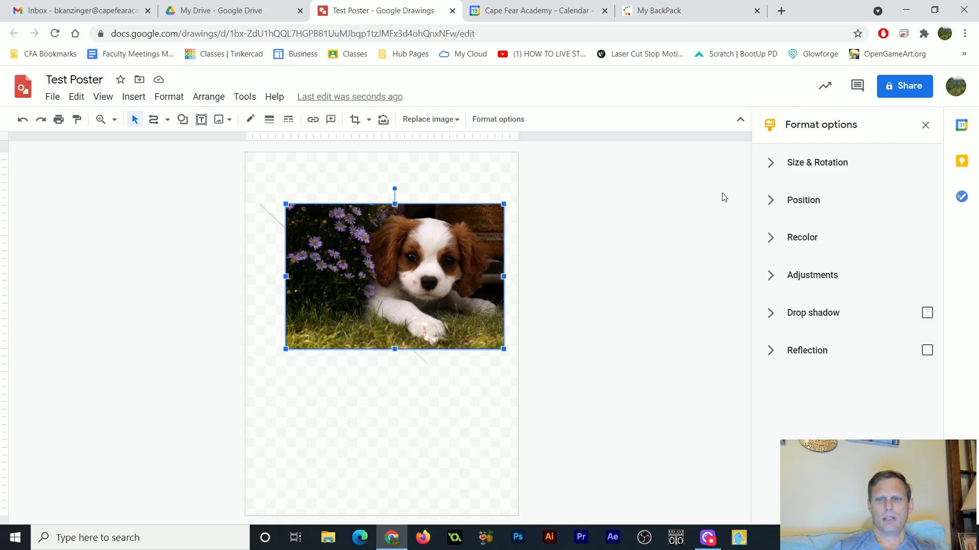
left_click(785, 311)
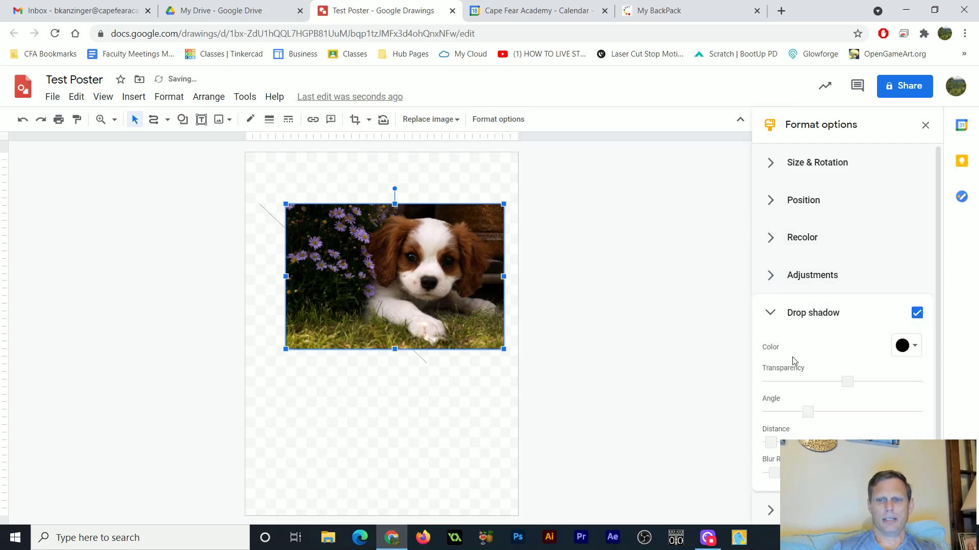
left_click_drag(771, 442, 807, 439)
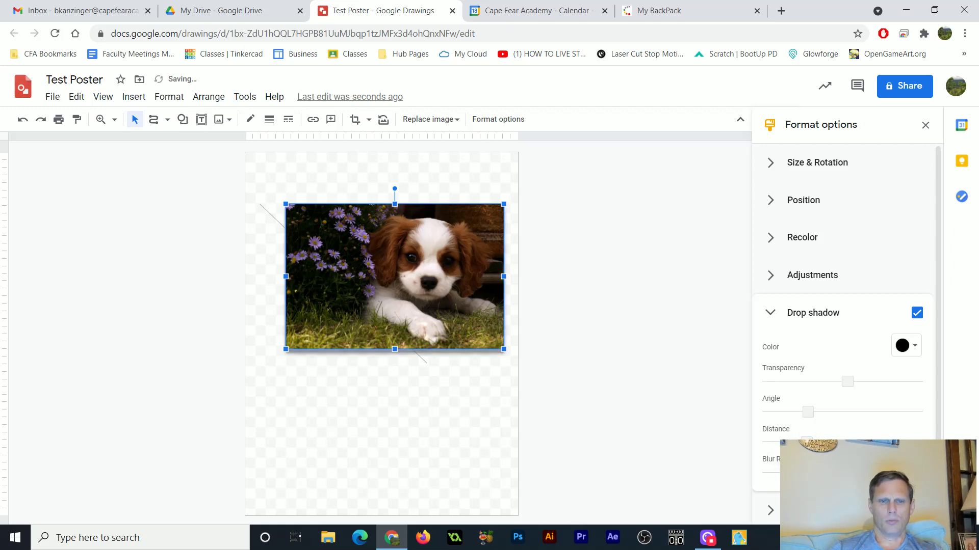
left_click(624, 376)
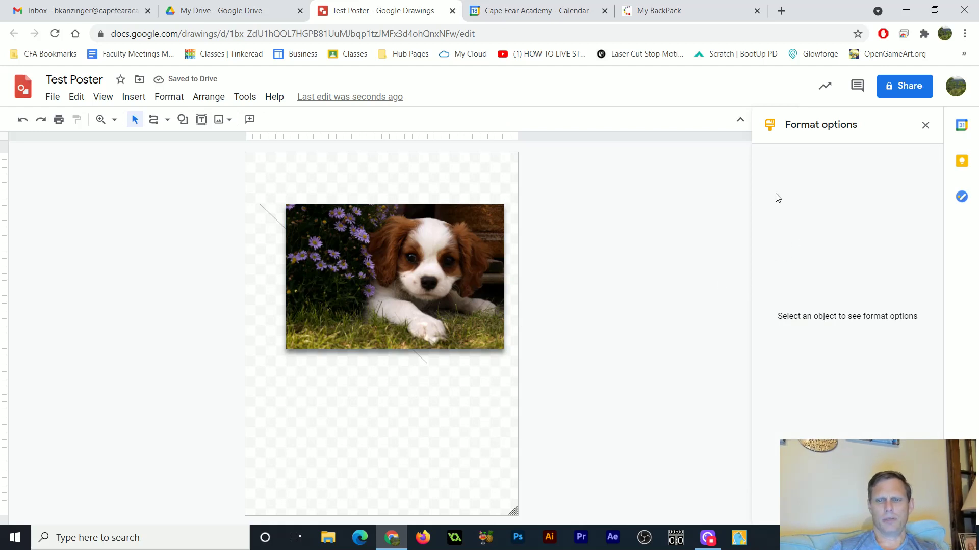
left_click(359, 290)
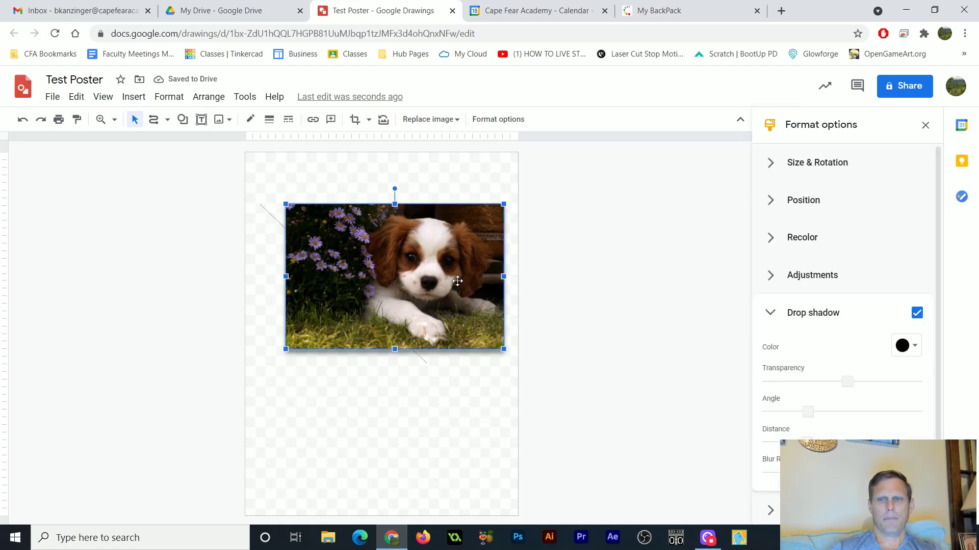
left_click(771, 315)
left_click(773, 278)
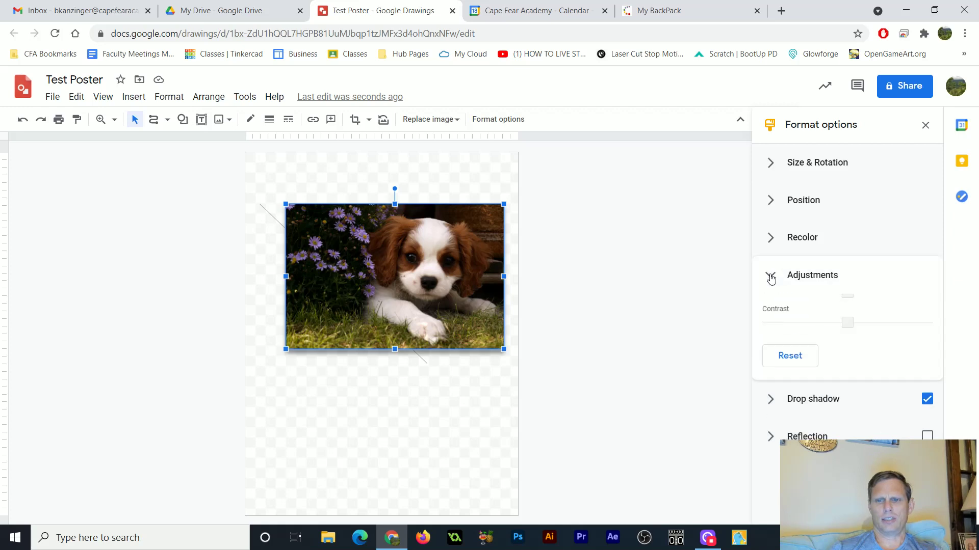
mouse_move(765, 322)
left_mouse_down()
mouse_move(834, 330)
mouse_move(766, 317)
left_mouse_up()
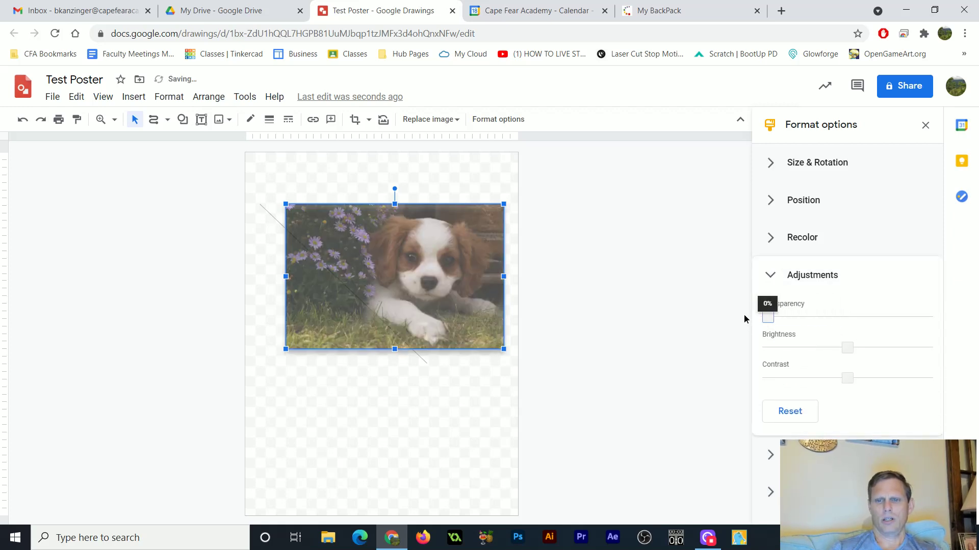
left_click_drag(846, 348, 923, 366)
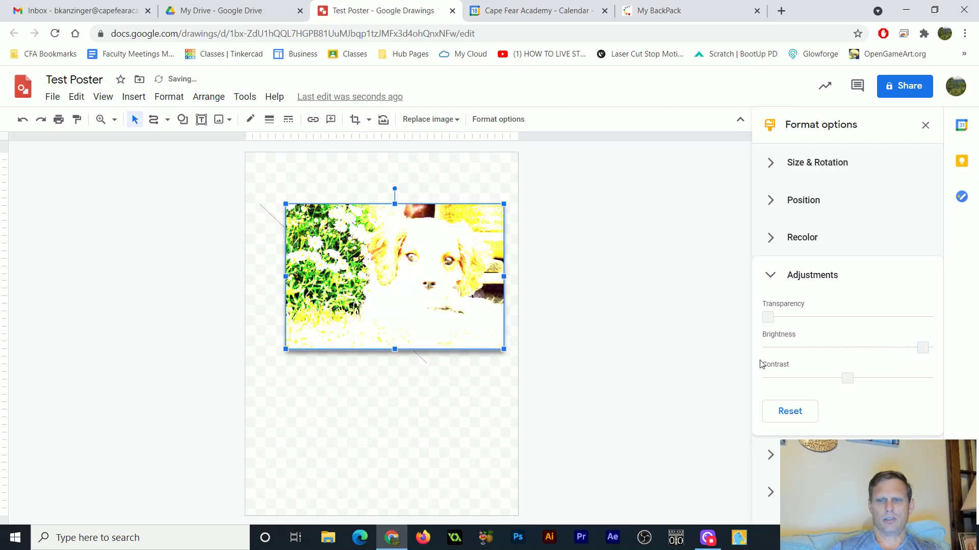
left_click(777, 347)
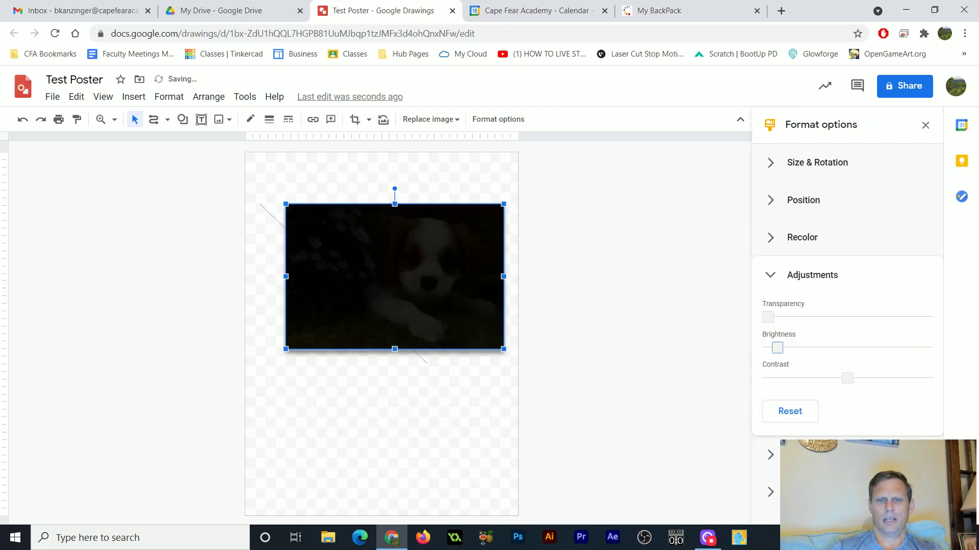
left_click(803, 424)
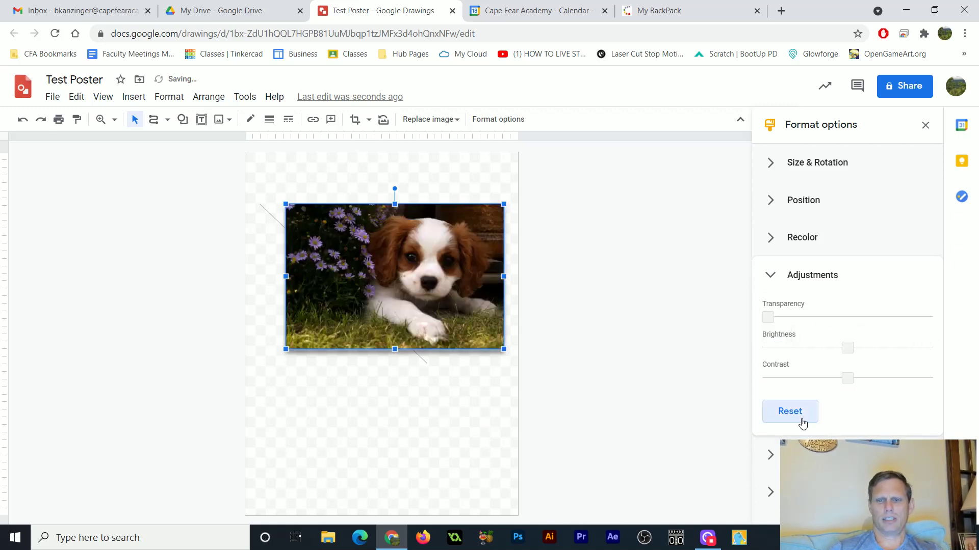
left_click(626, 336)
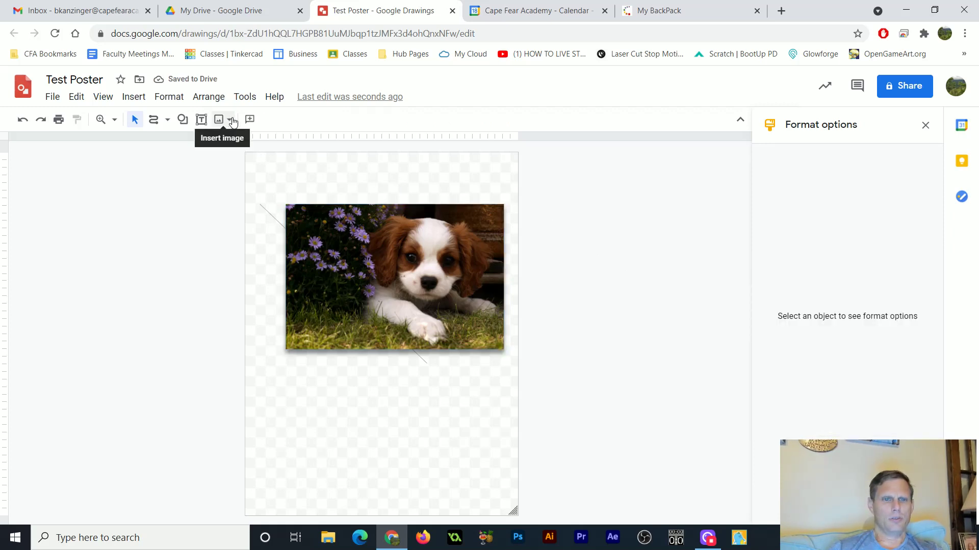
- Browse the Format, Arrange and Tools menus, ending on the Insert menu
left_click(170, 98)
mouse_move(202, 103)
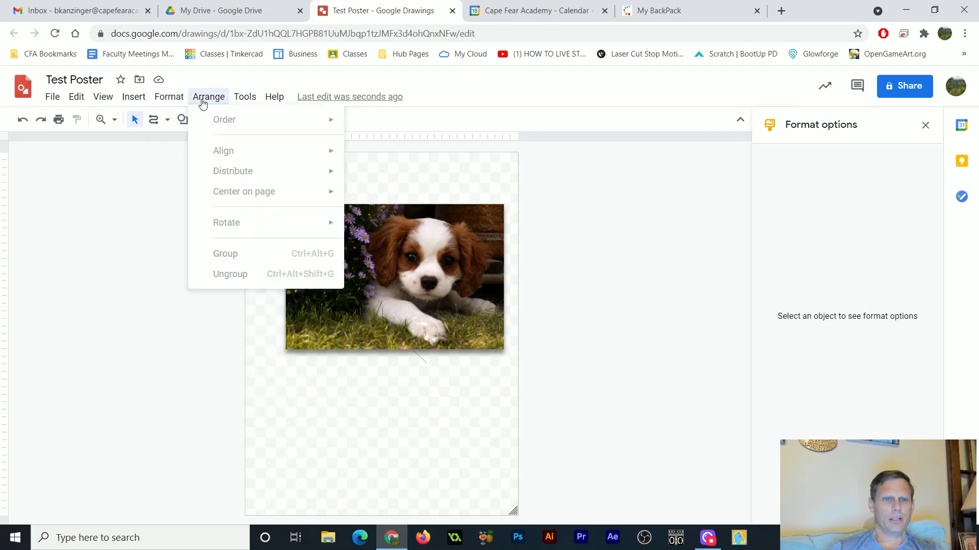
mouse_move(239, 100)
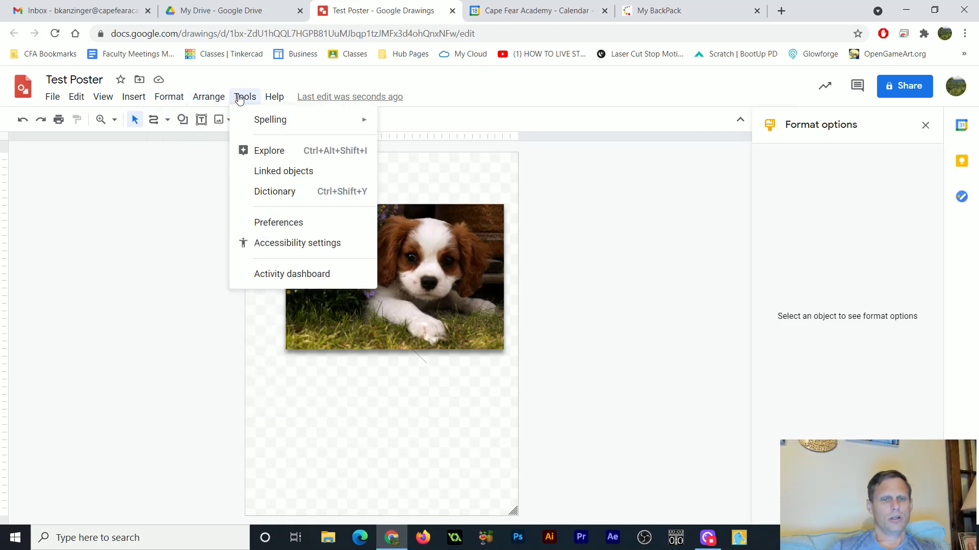
mouse_move(247, 117)
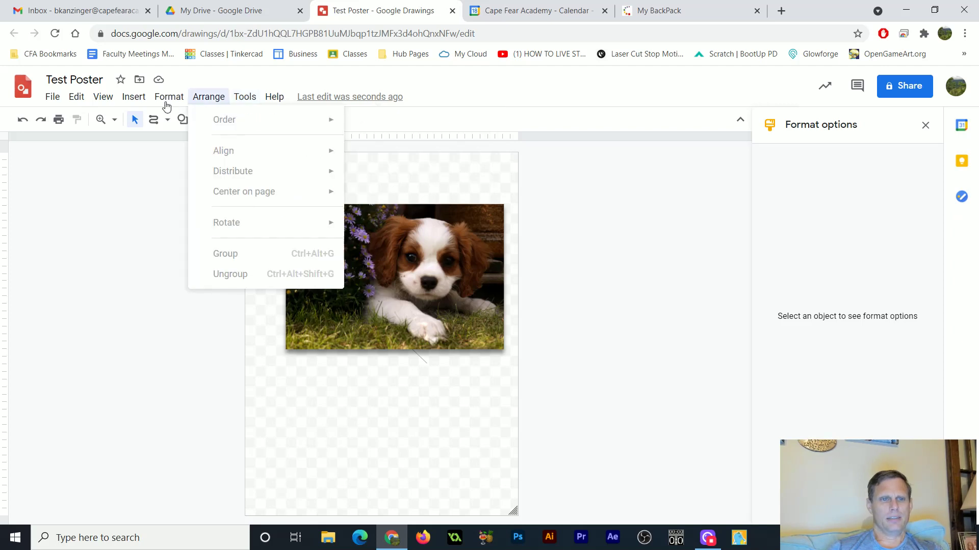
mouse_move(138, 103)
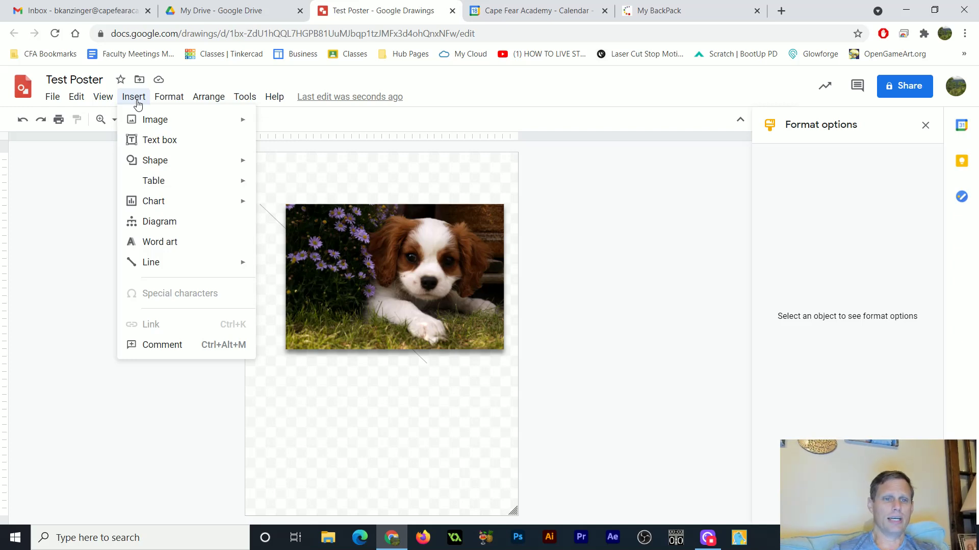
- Insert word art reading 'Puppies' and move it to the top of the page
left_click(151, 241)
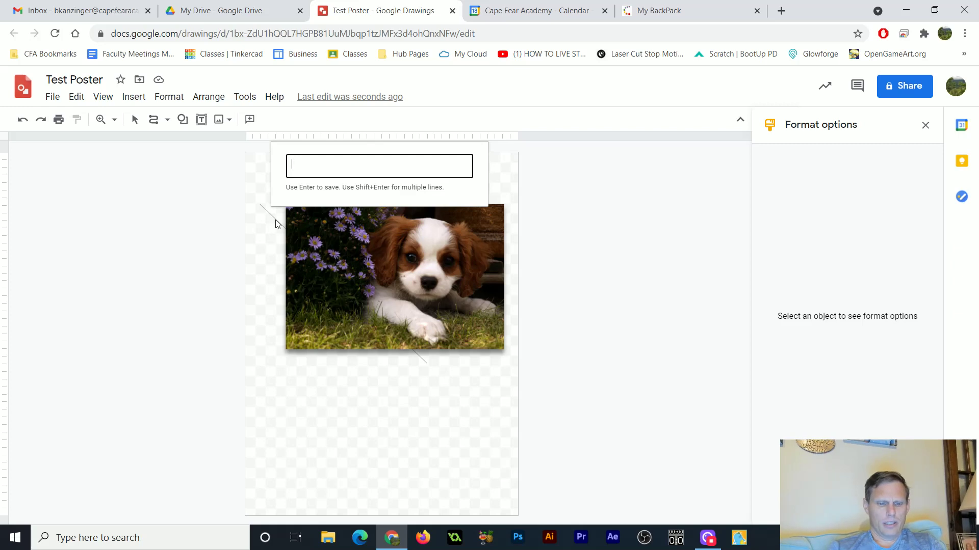
type("Puppies")
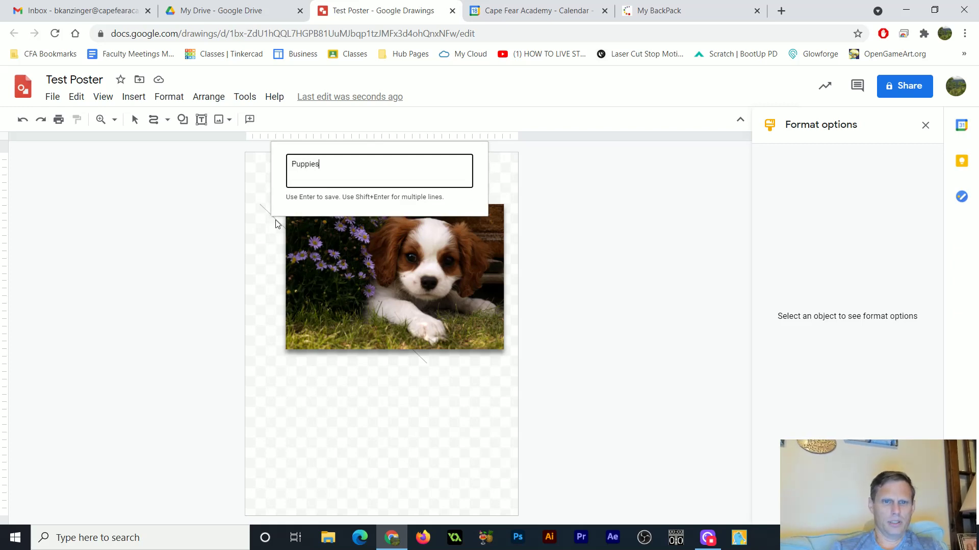
key("Return")
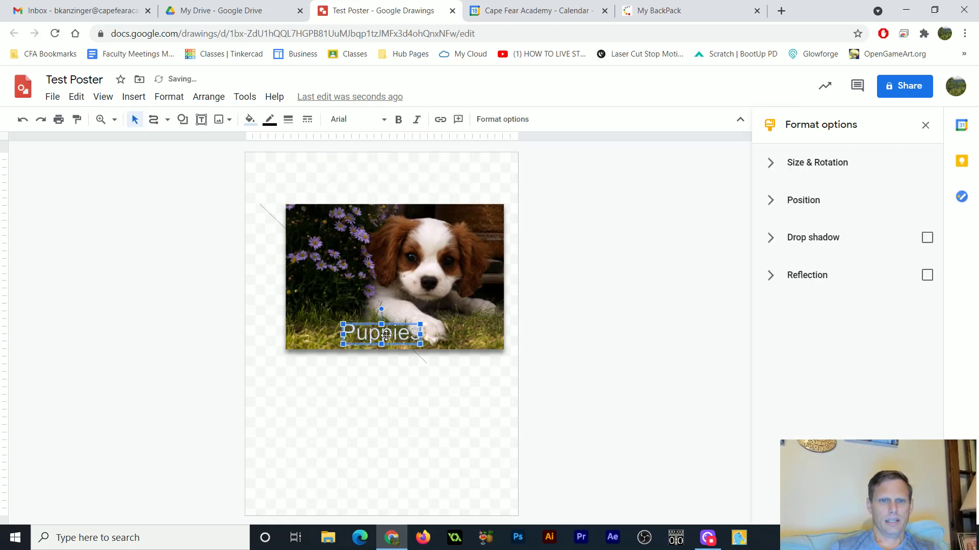
left_click_drag(386, 334, 390, 176)
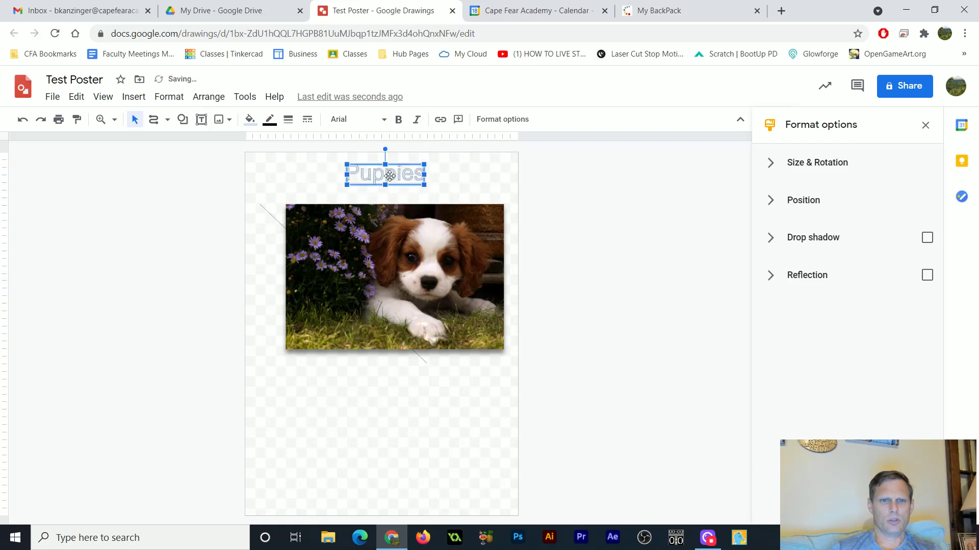
- Set the title to Impact, enlarge it, fill it blue, and centre it at the top
left_click(381, 125)
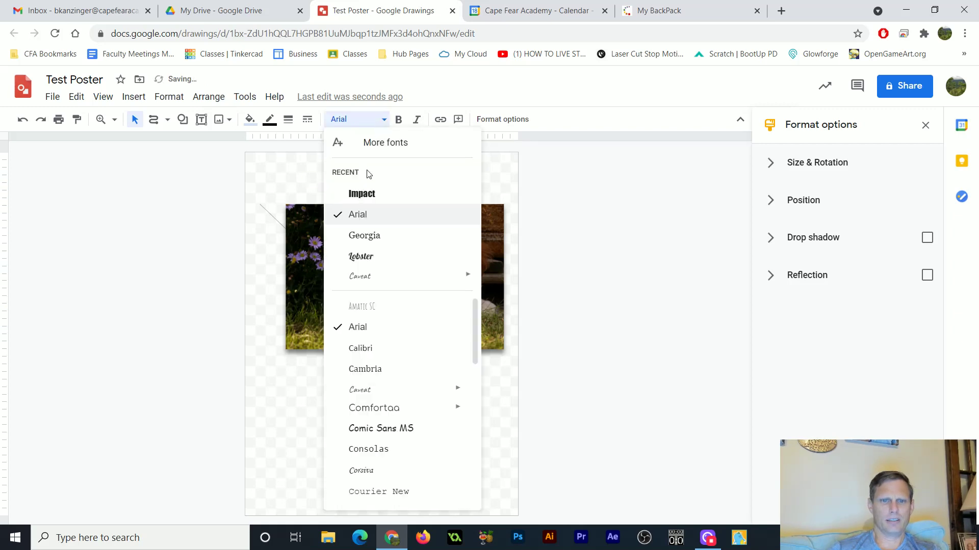
left_click(365, 194)
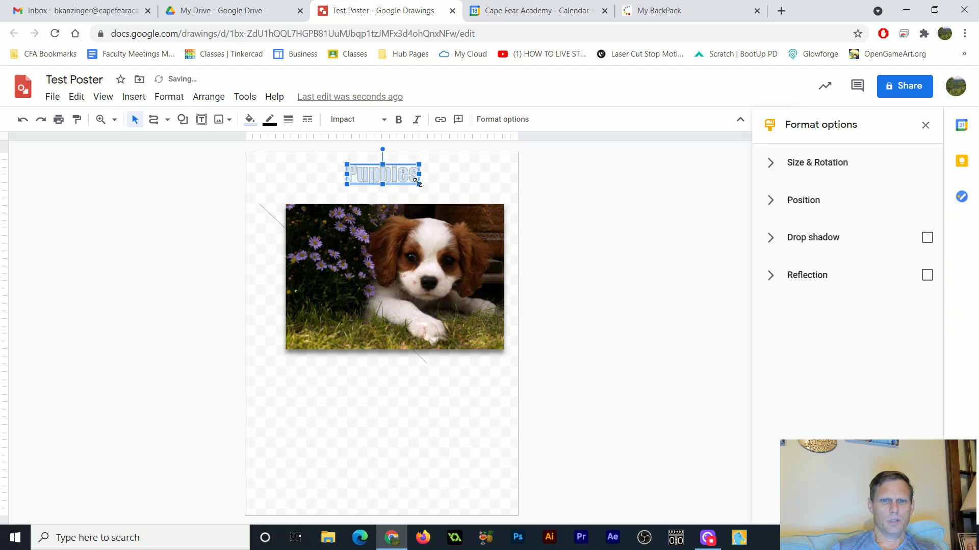
left_click_drag(418, 183, 463, 208)
left_click_drag(422, 183, 410, 172)
left_click(250, 119)
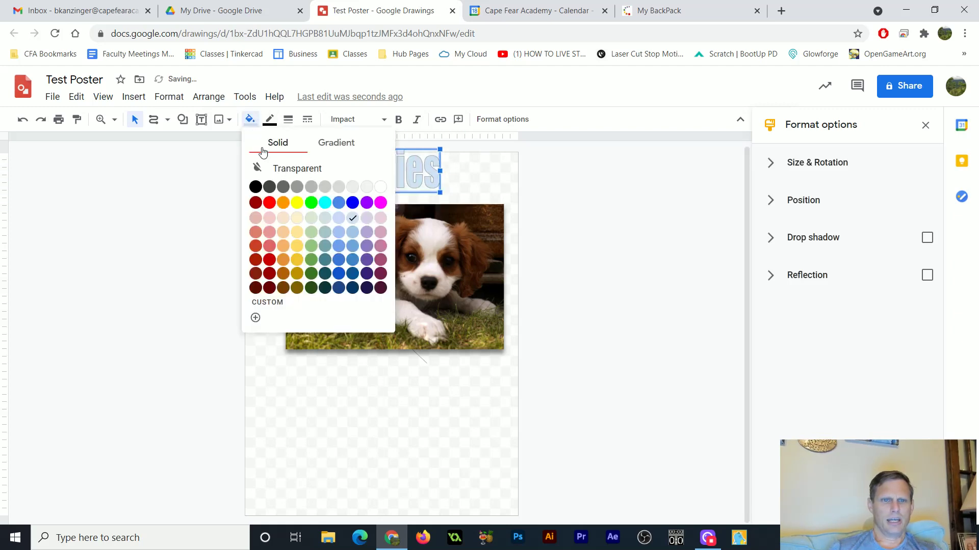
left_click(352, 202)
left_click_drag(418, 170, 418, 178)
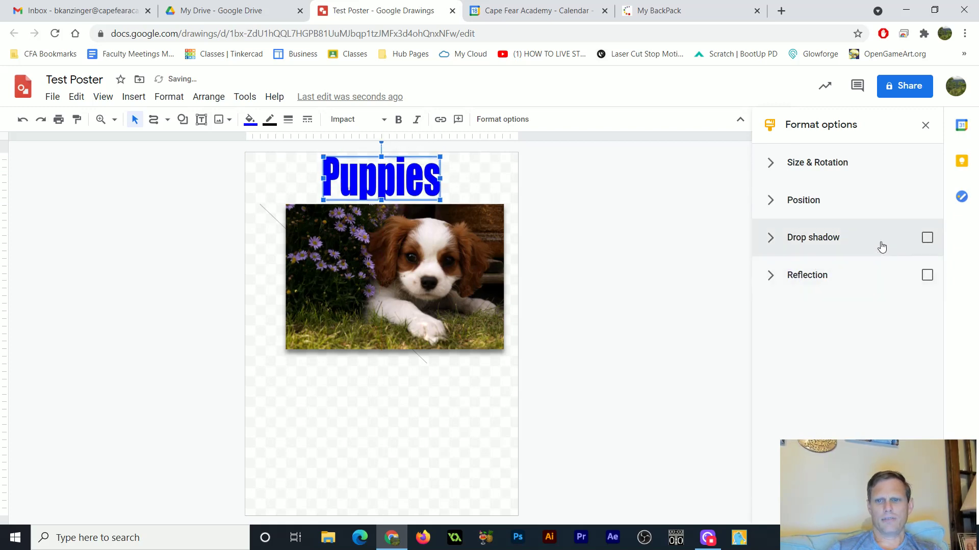
- Give the Puppies title a reflection instead of a drop shadow and move it below the photo
left_click(926, 239)
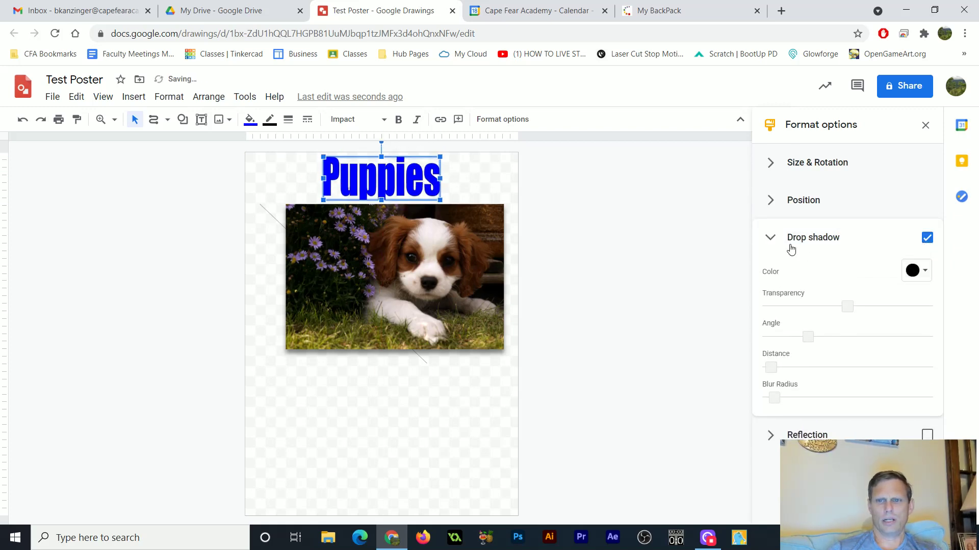
left_click(774, 238)
left_click(927, 276)
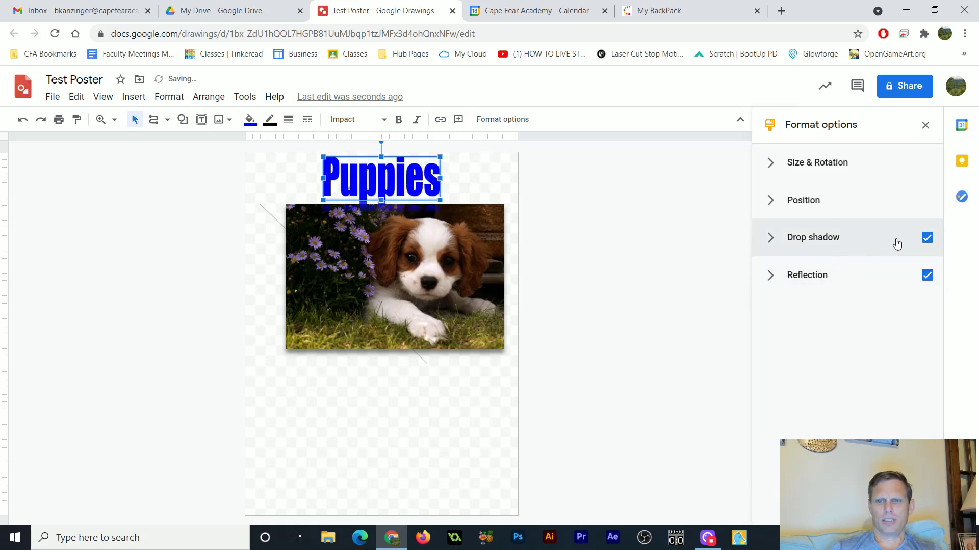
left_click(926, 238)
left_click_drag(397, 176, 394, 388)
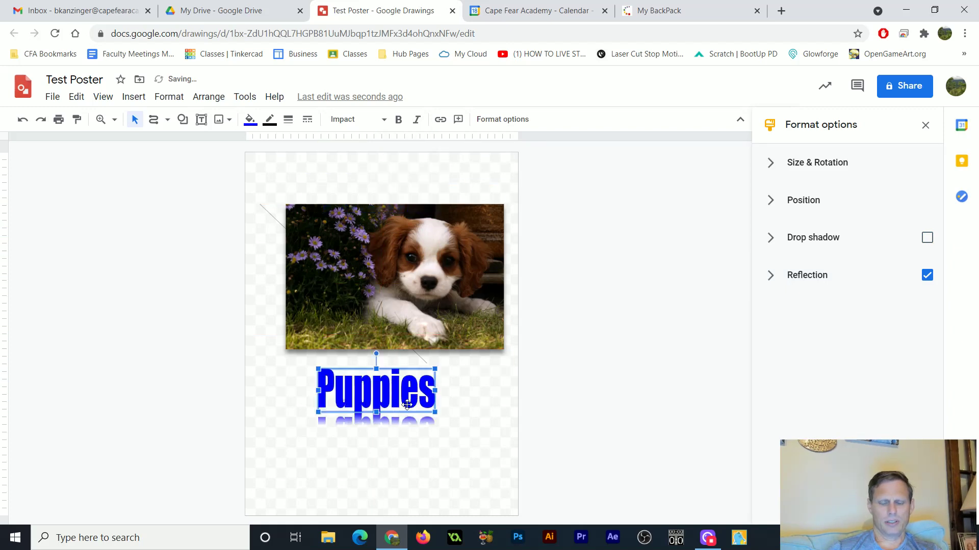
- Increase the reflection's distance, transparency and size, then return the title to the page top
left_click(770, 276)
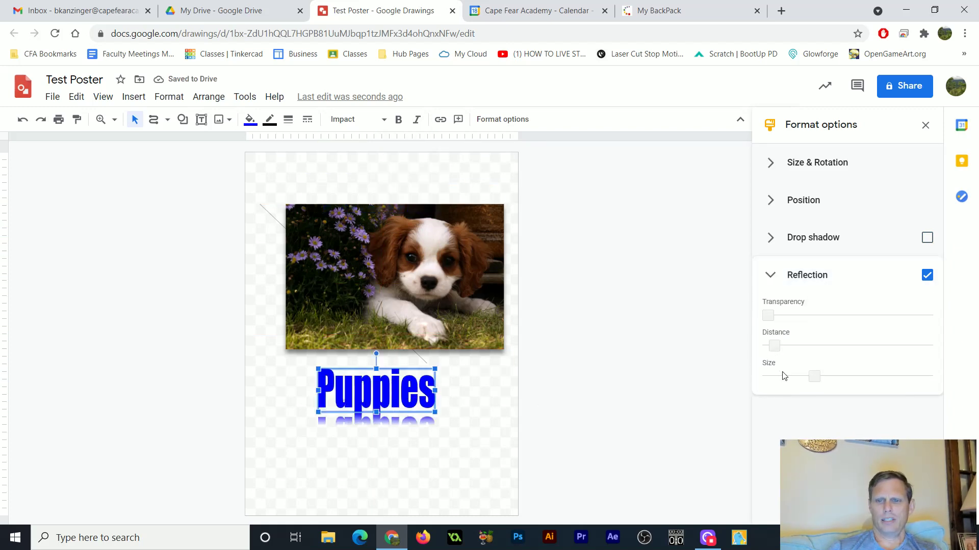
left_click_drag(781, 349, 821, 317)
left_click_drag(814, 378, 863, 378)
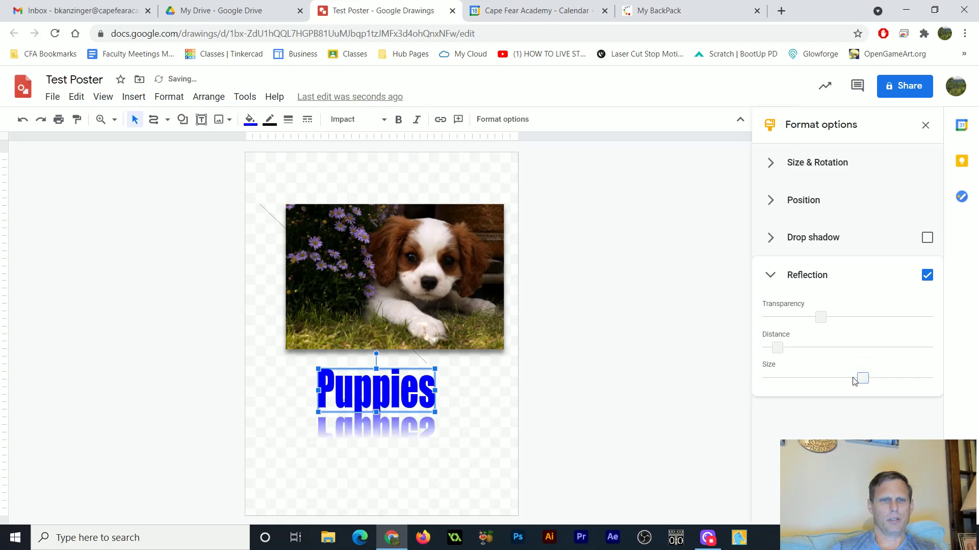
left_click_drag(403, 379, 433, 177)
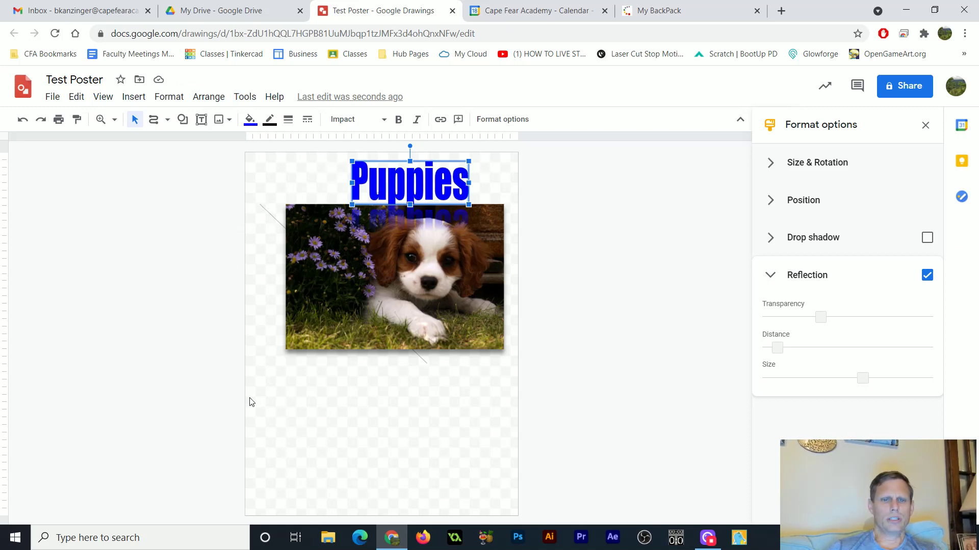
left_click(771, 278)
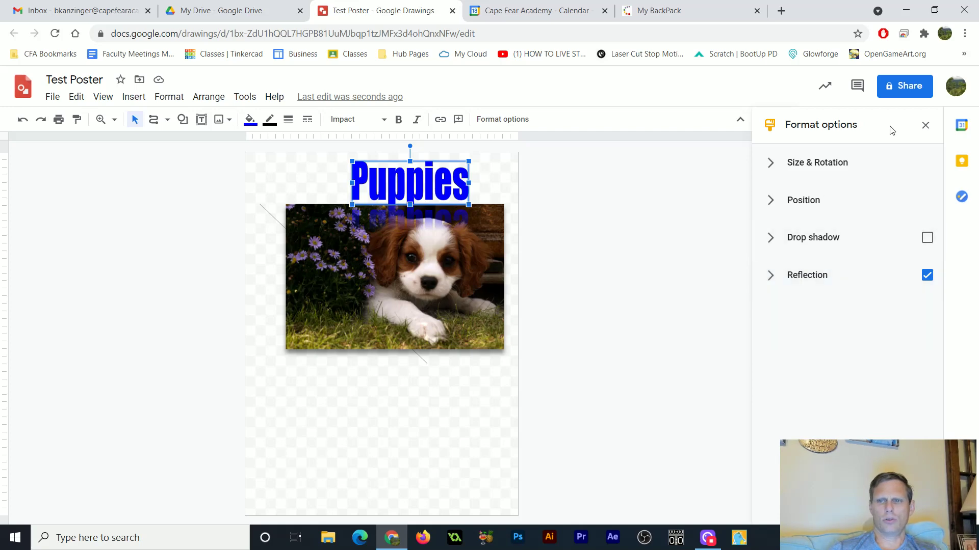
left_click(925, 125)
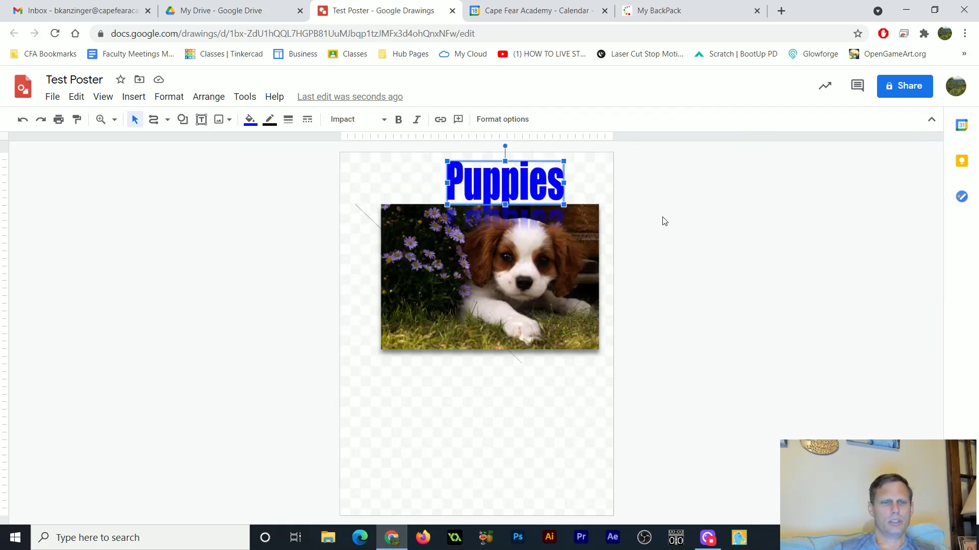
- Centre the Puppies title over the dog photo and confirm the 18 × 24 inch custom page size
left_click_drag(510, 170, 492, 172)
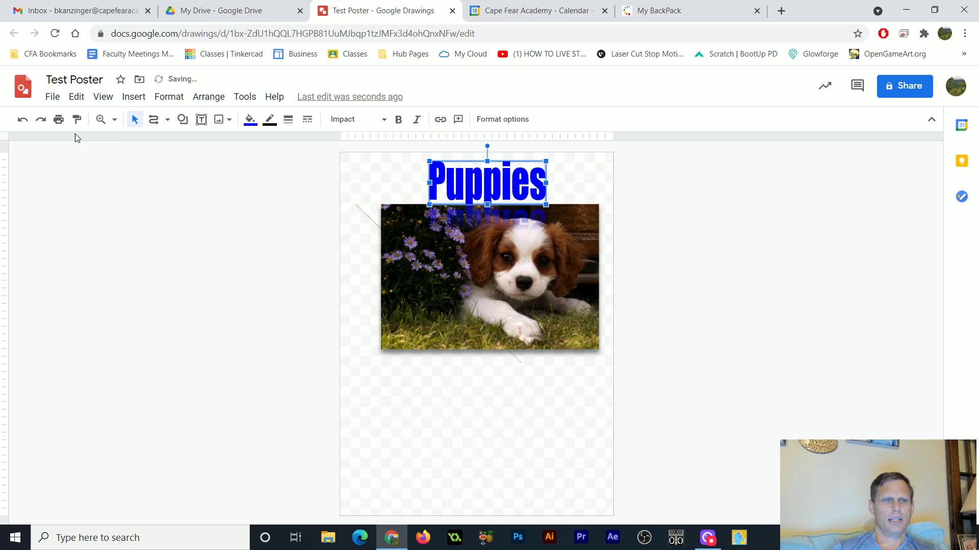
left_click(52, 97)
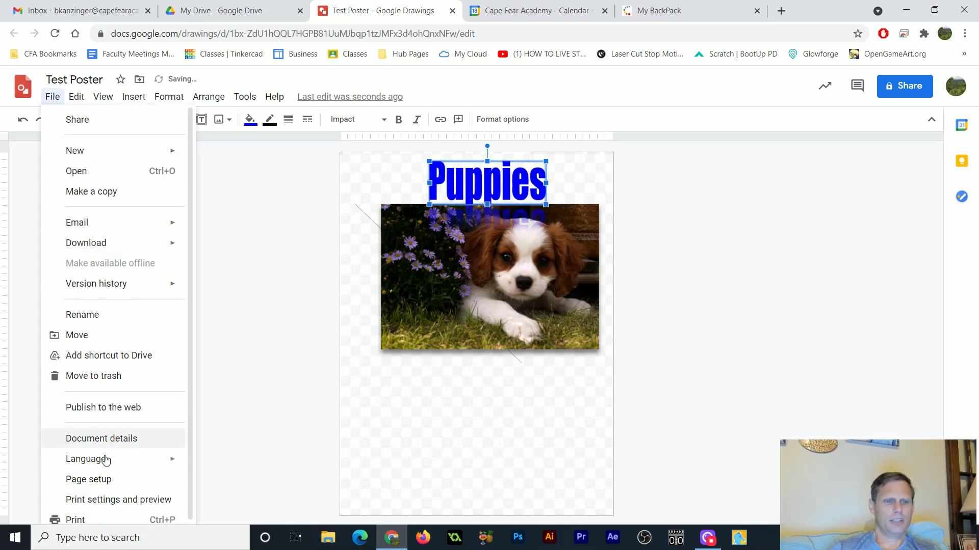
left_click(104, 480)
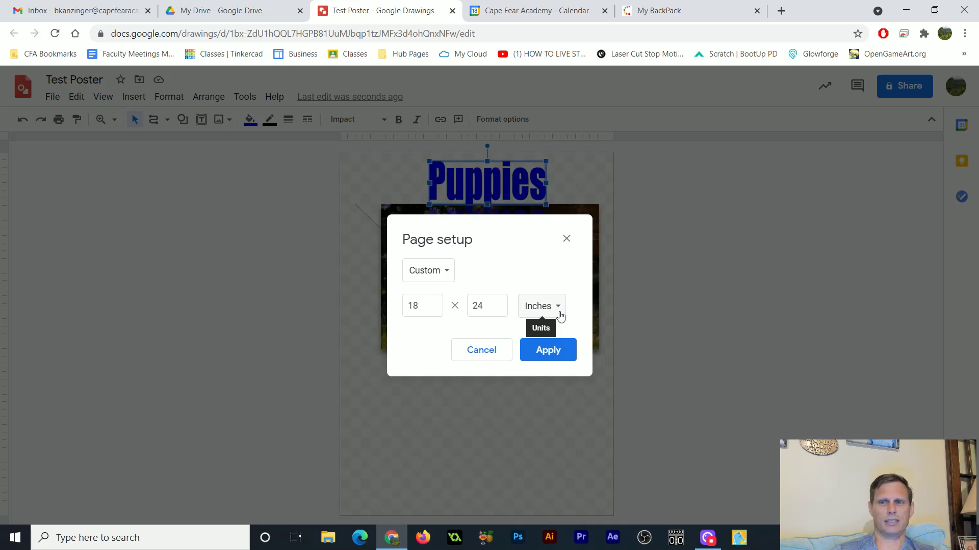
left_click(566, 238)
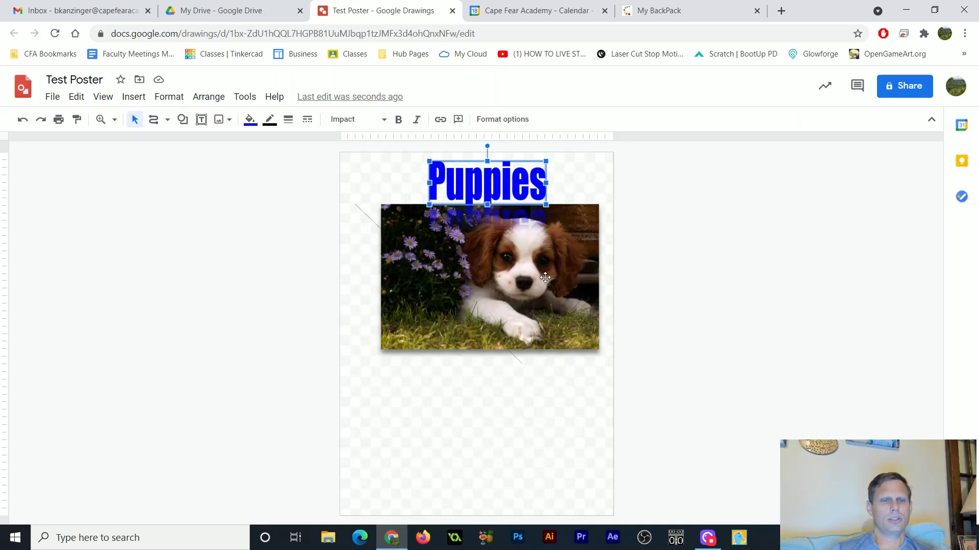